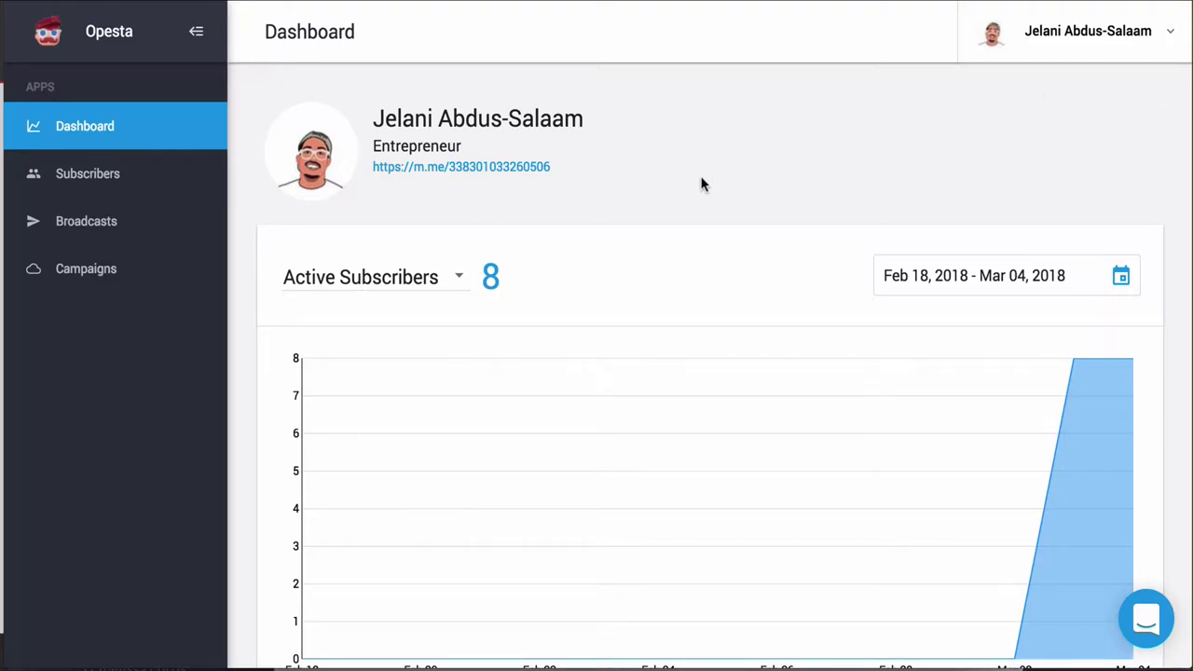
Step: Examine the Active Subscribers chart and the subscriber statistics tiles on the dashboard
{"action": "scroll", "coordinate": [668, 377], "scroll_direction": "down", "scroll_amount": 2}
{"action": "scroll", "coordinate": [668, 378], "scroll_direction": "down", "scroll_amount": 1}
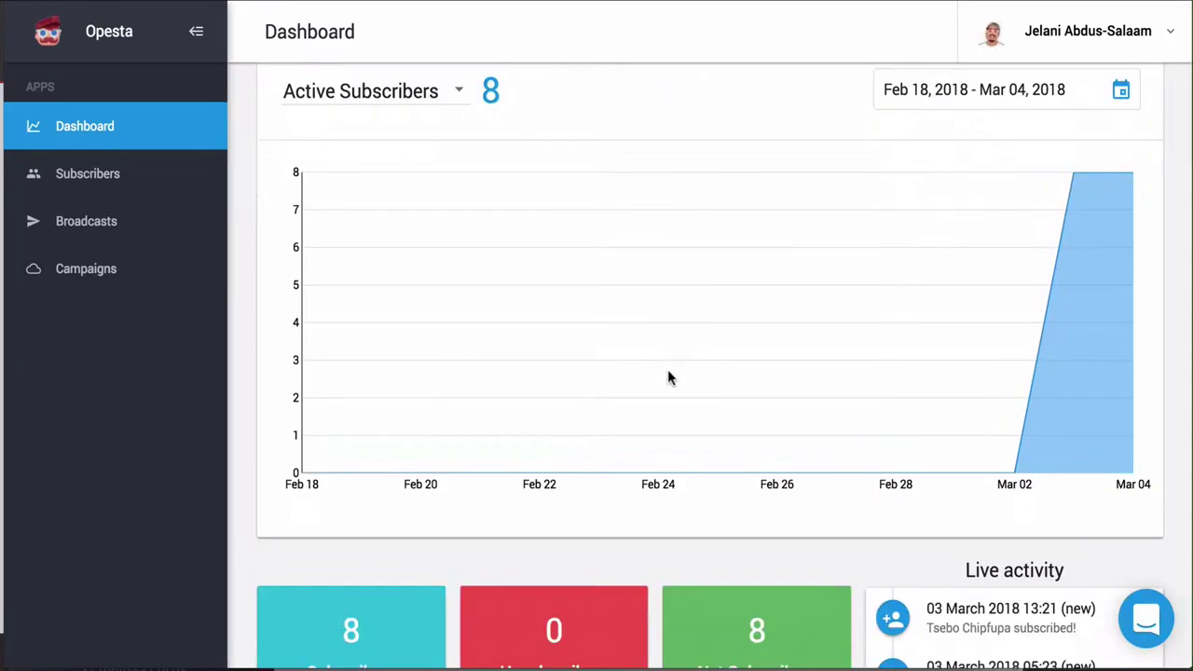
{"action": "scroll", "coordinate": [667, 378], "scroll_direction": "down", "scroll_amount": 3}
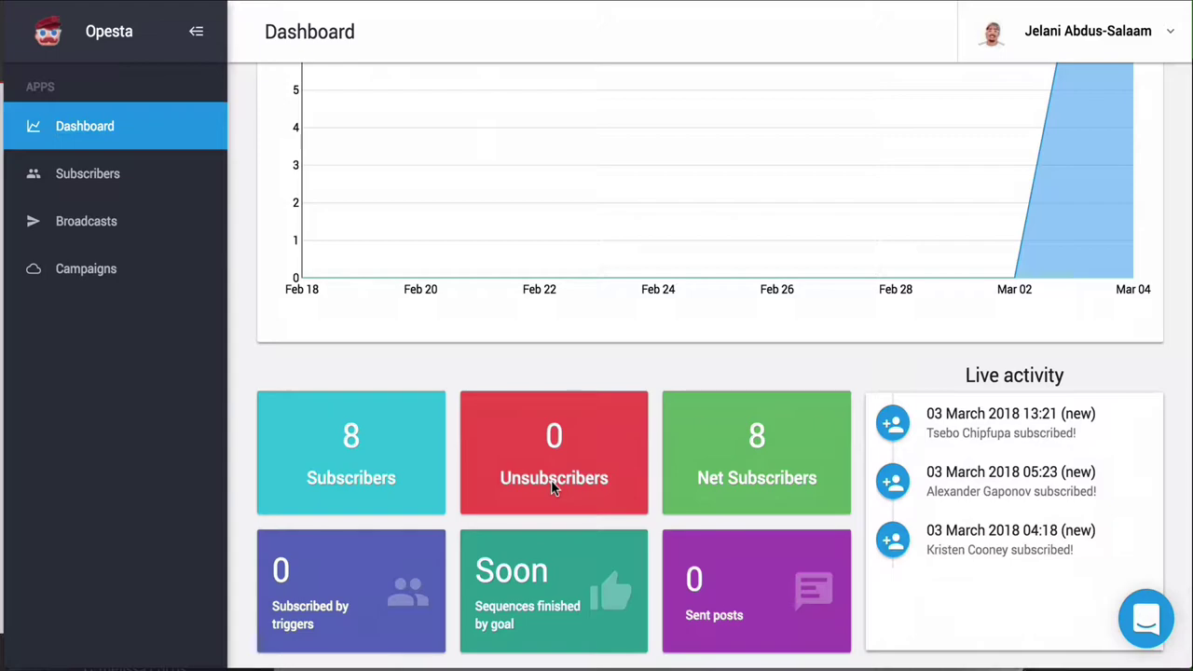
{"action": "scroll", "coordinate": [551, 481], "scroll_direction": "up", "scroll_amount": 1}
{"action": "scroll", "coordinate": [551, 480], "scroll_direction": "up", "scroll_amount": 4}
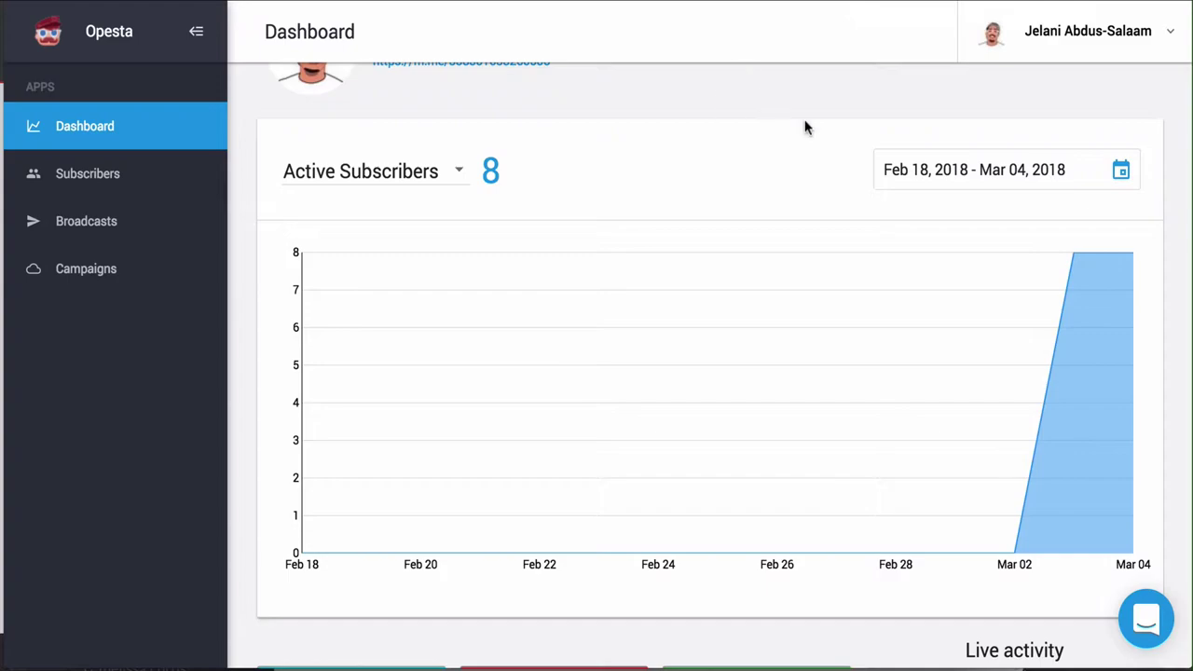
{"action": "scroll", "coordinate": [876, 221], "scroll_direction": "down", "scroll_amount": 2}
{"action": "scroll", "coordinate": [877, 221], "scroll_direction": "up", "scroll_amount": 1}
{"action": "scroll", "coordinate": [877, 221], "scroll_direction": "down", "scroll_amount": 1}
{"action": "scroll", "coordinate": [839, 215], "scroll_direction": "up", "scroll_amount": 1}
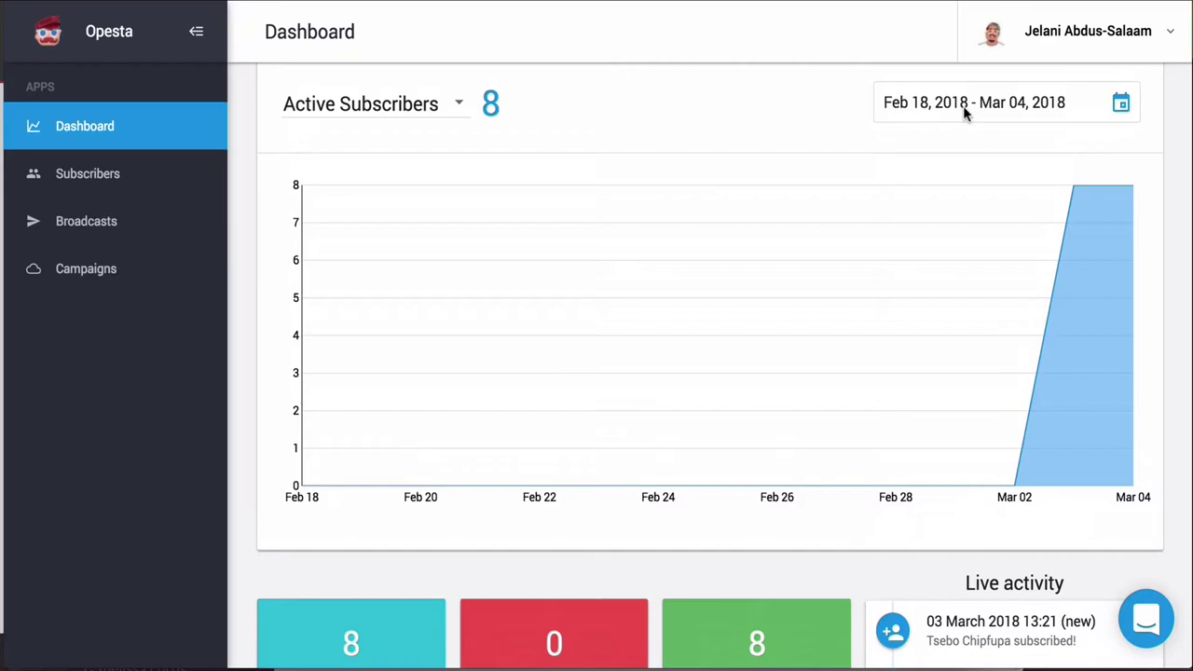
Step: Check the dashboard chart's metric selector and look over the live activity feed and sent posts tile
{"action": "left_click", "coordinate": [420, 107]}
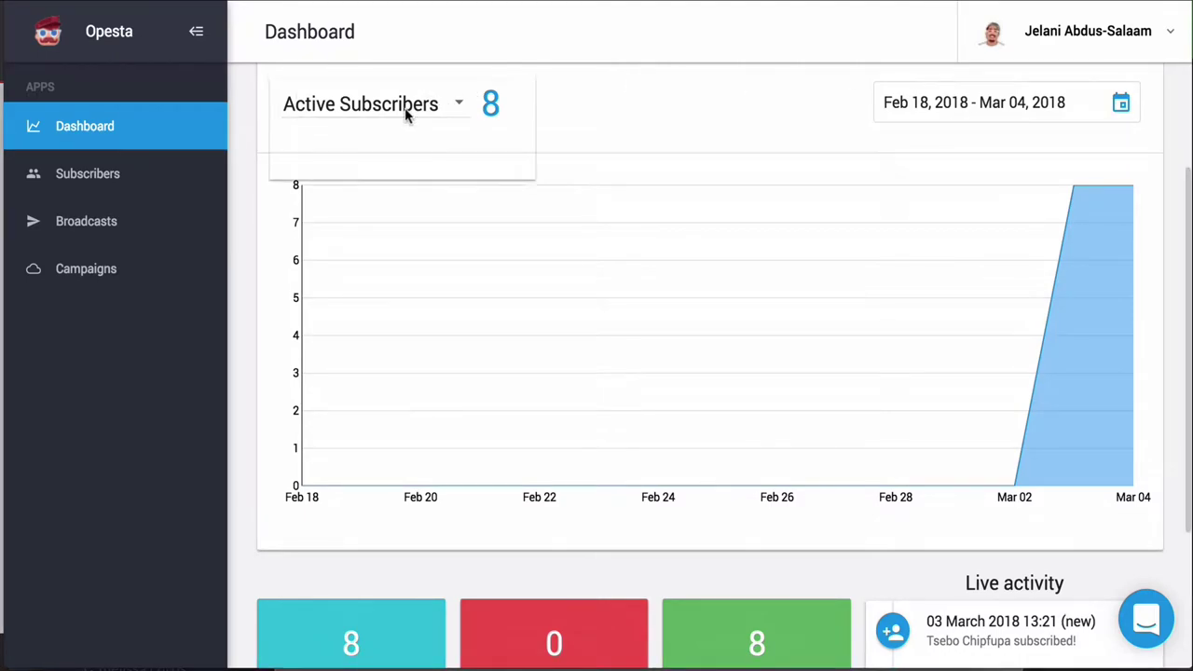
{"action": "left_click", "coordinate": [608, 90]}
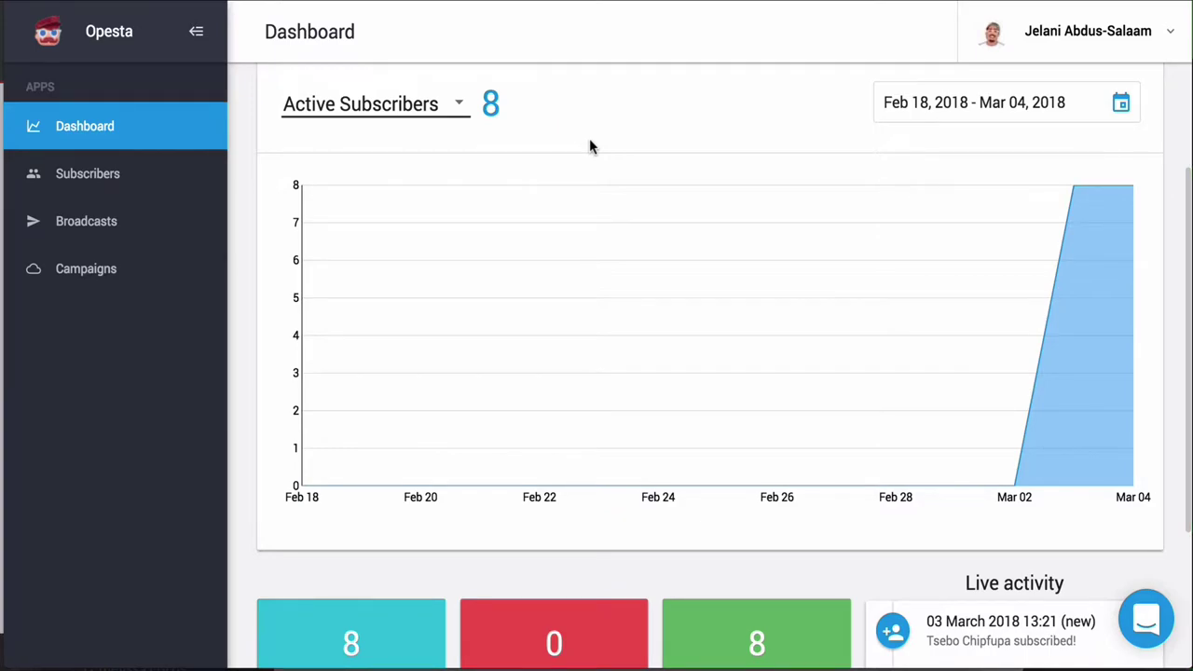
{"action": "scroll", "coordinate": [589, 147], "scroll_direction": "down", "scroll_amount": 2}
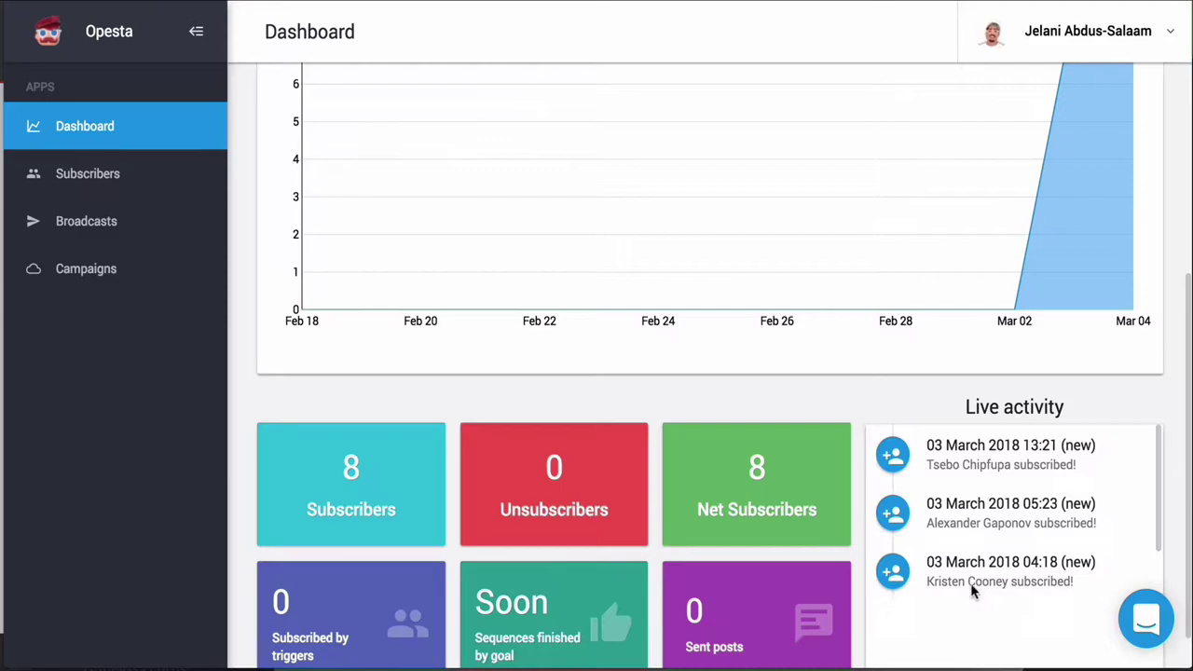
{"action": "scroll", "coordinate": [698, 569], "scroll_direction": "down", "scroll_amount": 1}
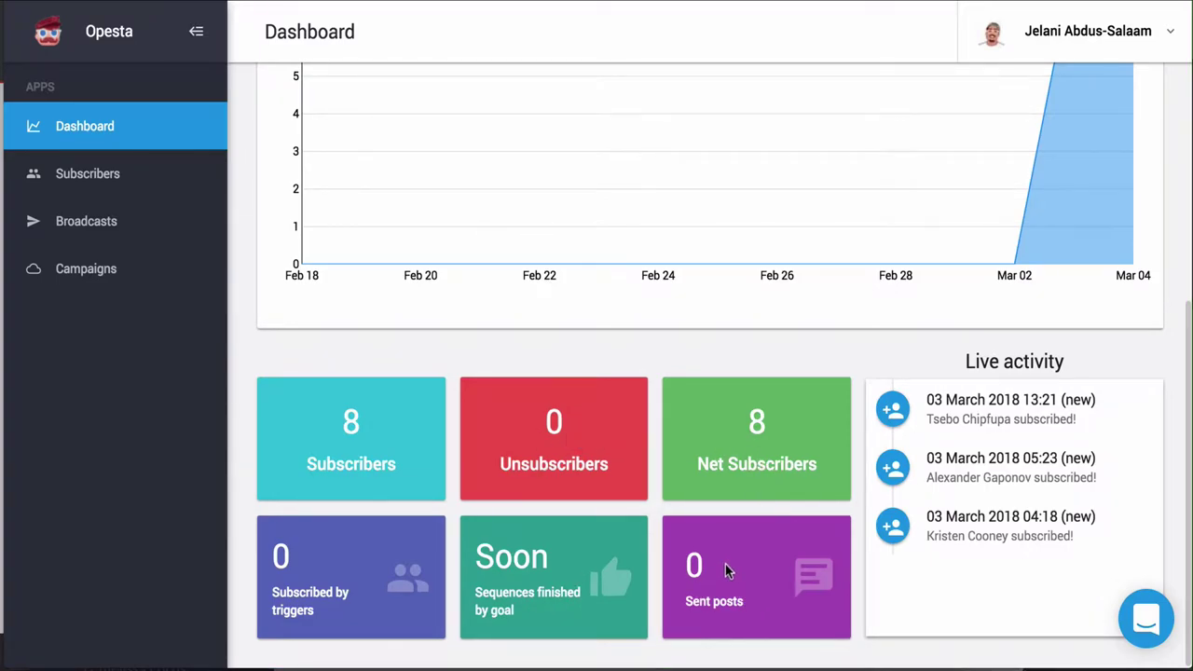
{"action": "scroll", "coordinate": [519, 530], "scroll_direction": "up", "scroll_amount": 2}
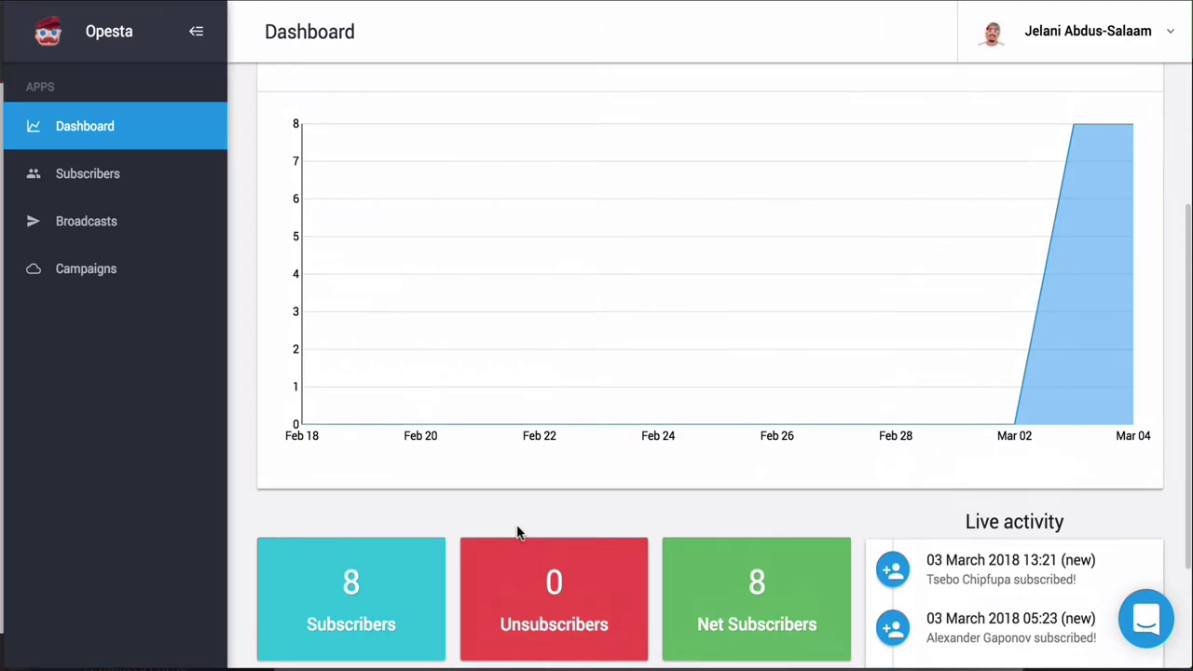
{"action": "scroll", "coordinate": [519, 529], "scroll_direction": "up", "scroll_amount": 1}
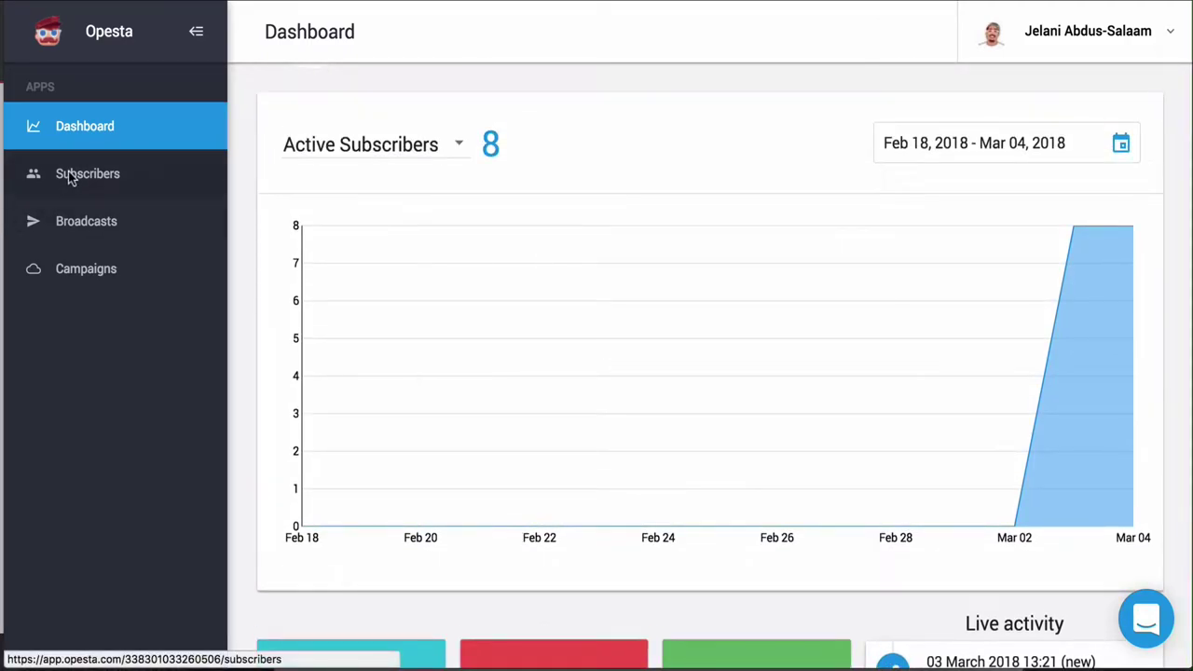
Step: Look through the list of all subscribers and view the Broadcasts page
{"action": "left_click", "coordinate": [143, 171]}
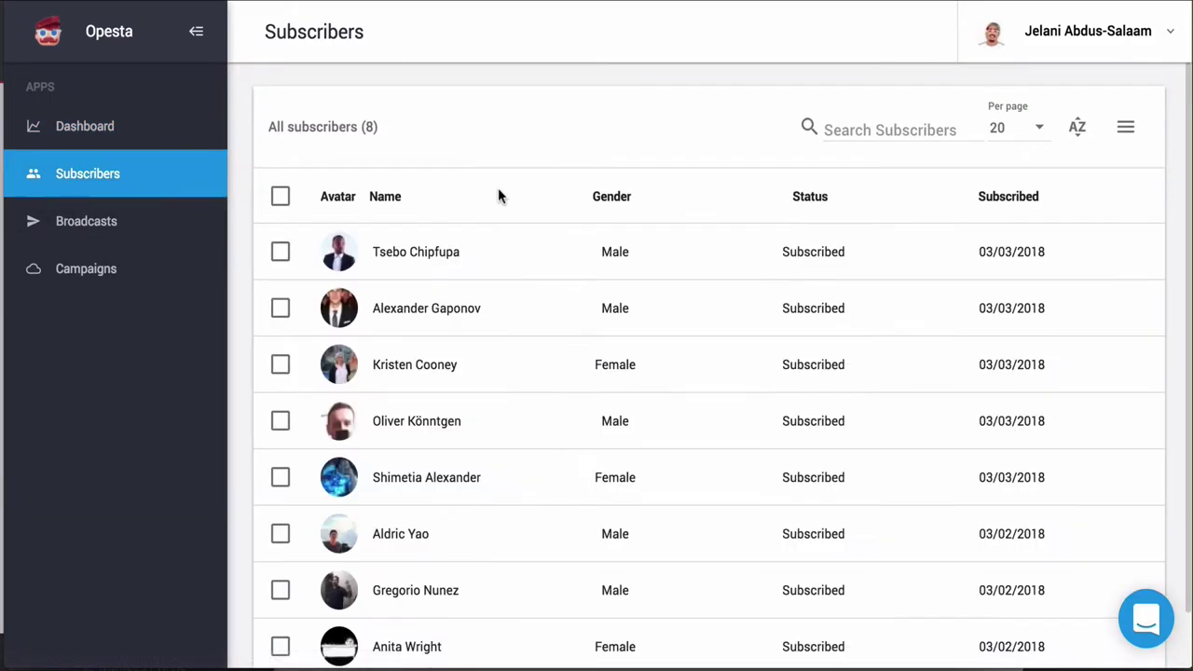
{"action": "scroll", "coordinate": [444, 477], "scroll_direction": "down", "scroll_amount": 1}
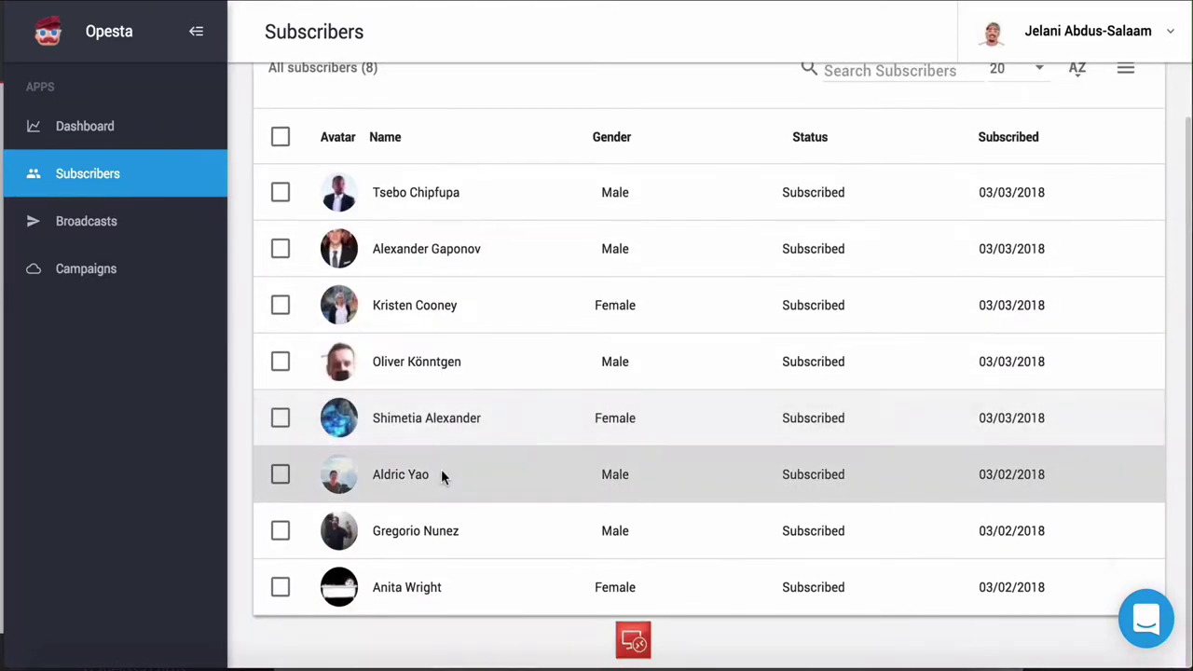
{"action": "scroll", "coordinate": [442, 473], "scroll_direction": "up", "scroll_amount": 1}
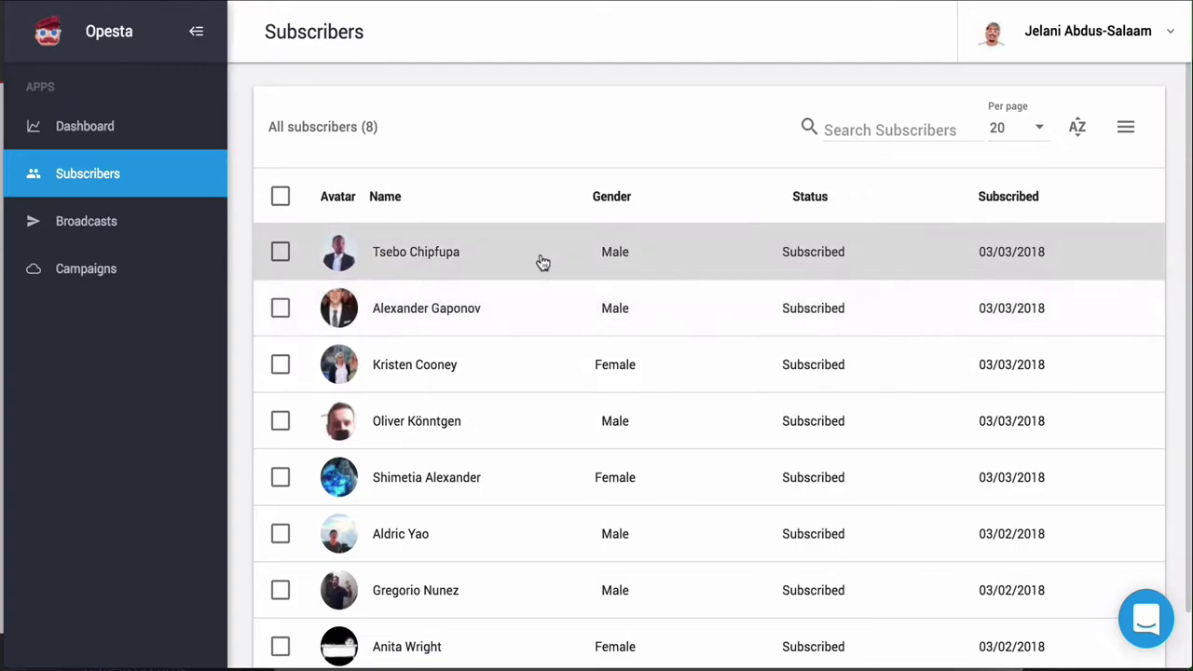
{"action": "left_click", "coordinate": [96, 226]}
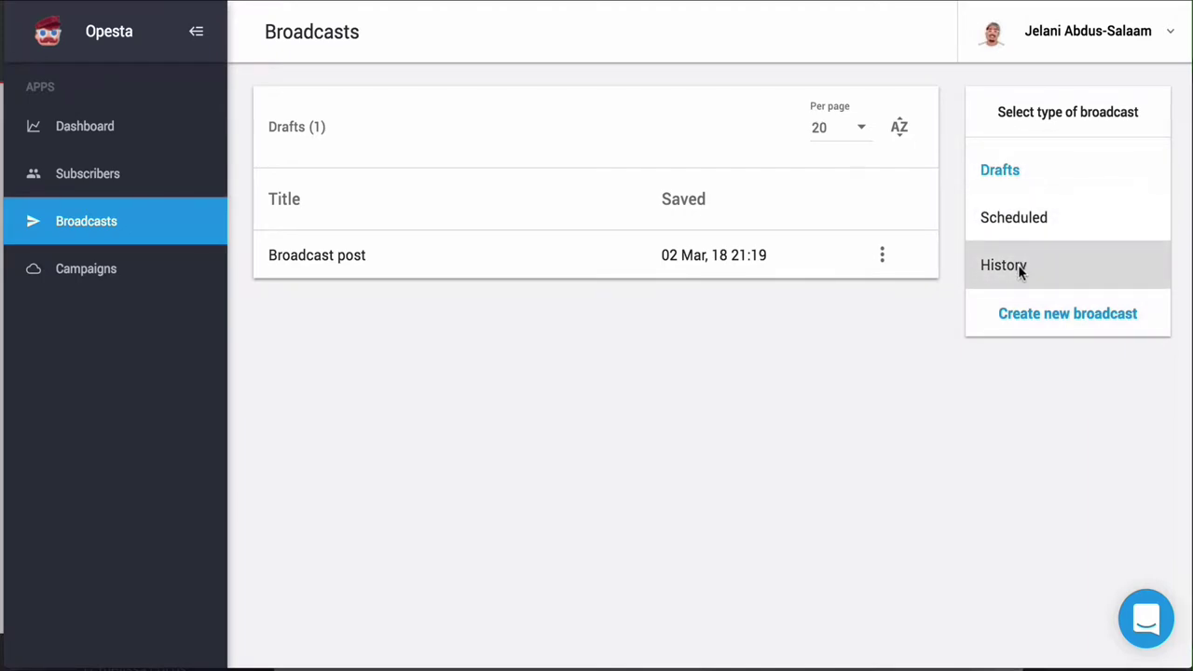
Step: Create a new campaign named "Demo Campaign"
{"action": "left_click", "coordinate": [106, 270]}
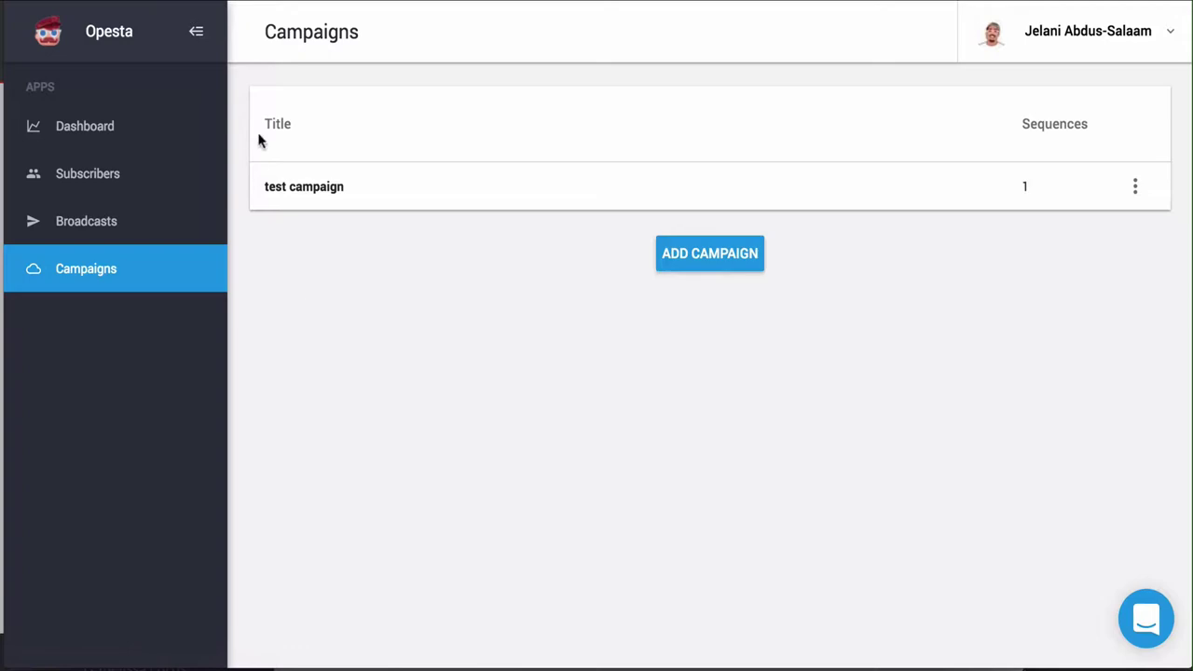
{"action": "left_click", "coordinate": [737, 265]}
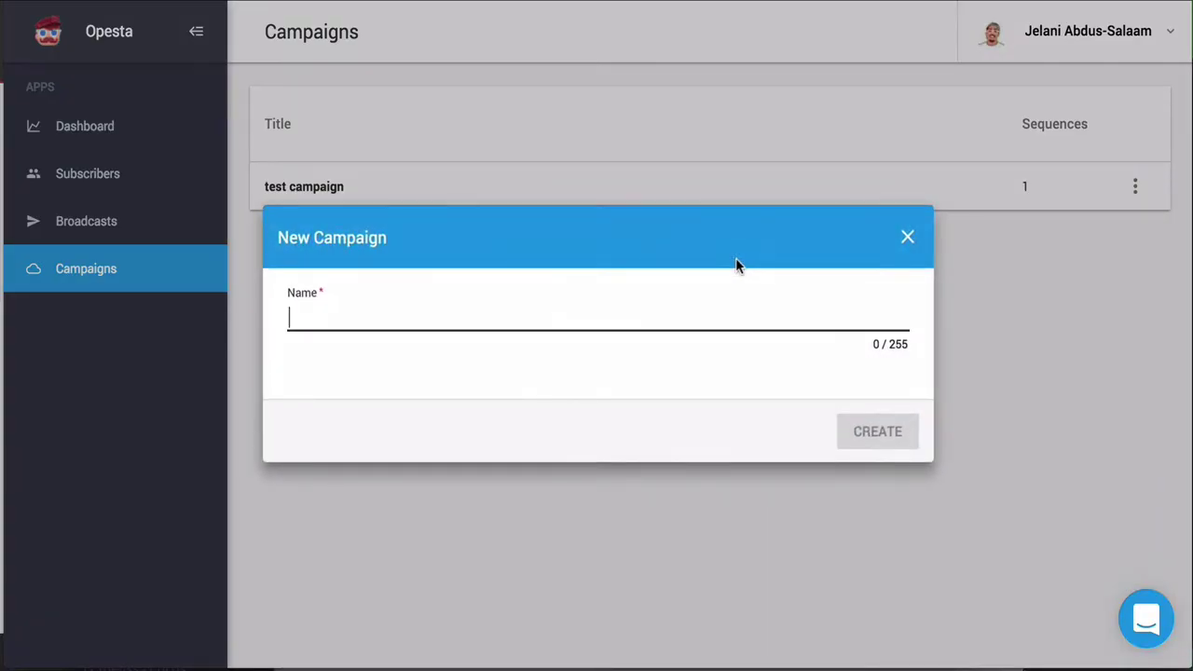
{"action": "type", "text": "Demo Campaign"}
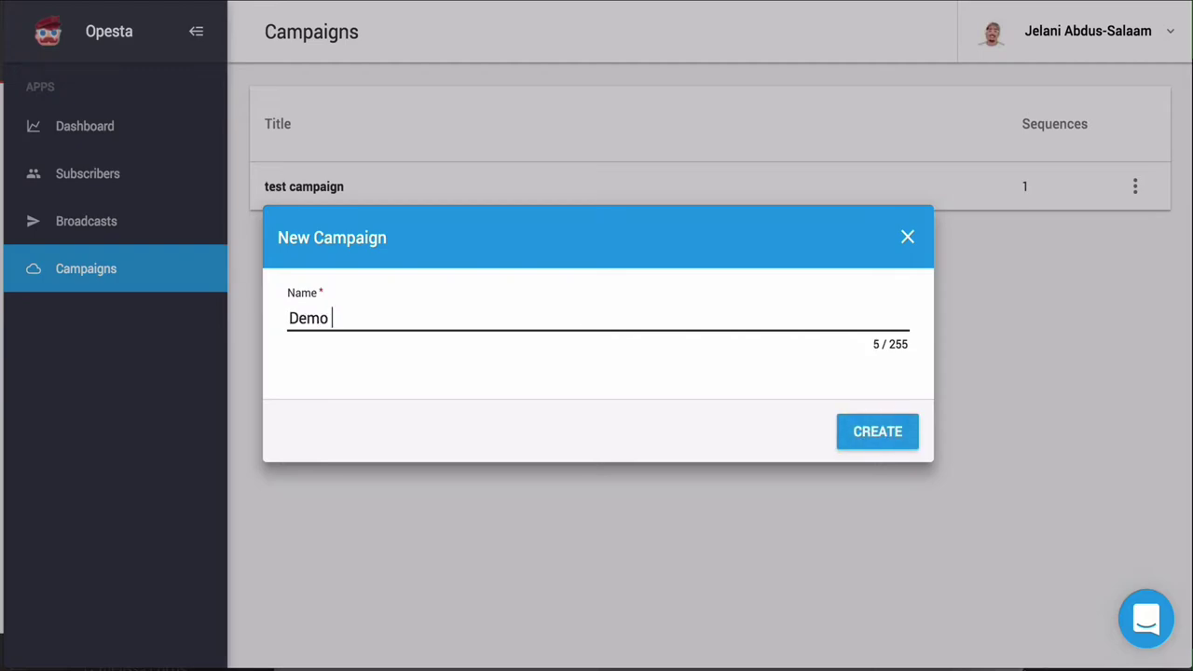
{"action": "left_click", "coordinate": [883, 431]}
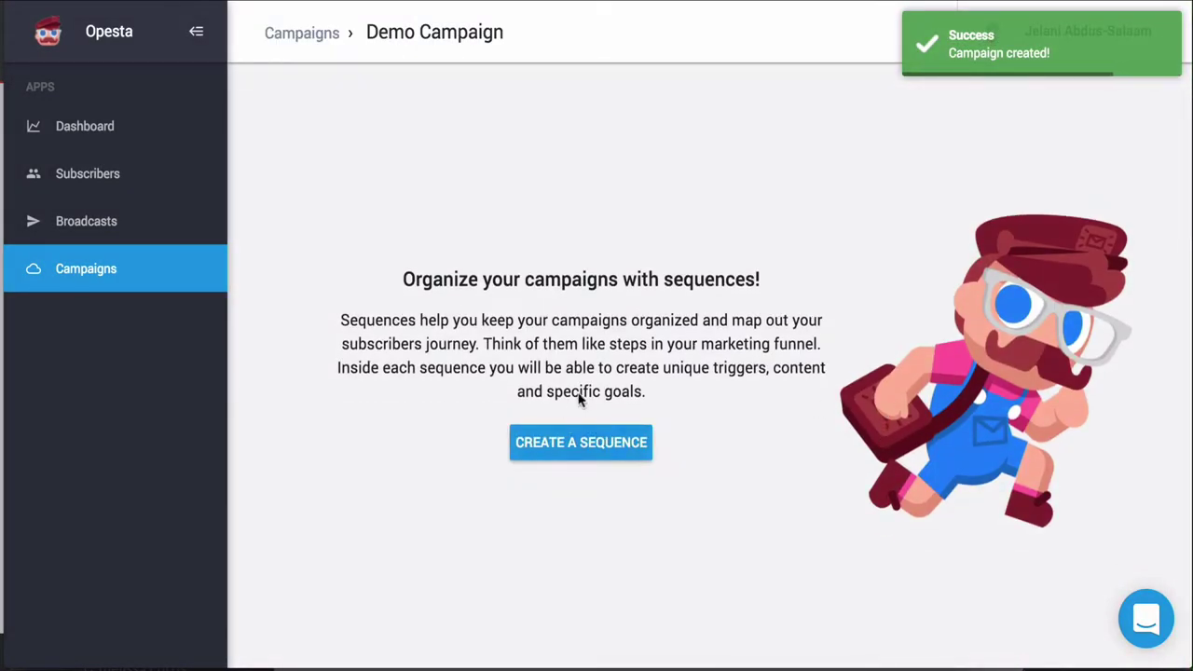
Step: Create a sequence named "Demo" in the new campaign
{"action": "left_click", "coordinate": [601, 452]}
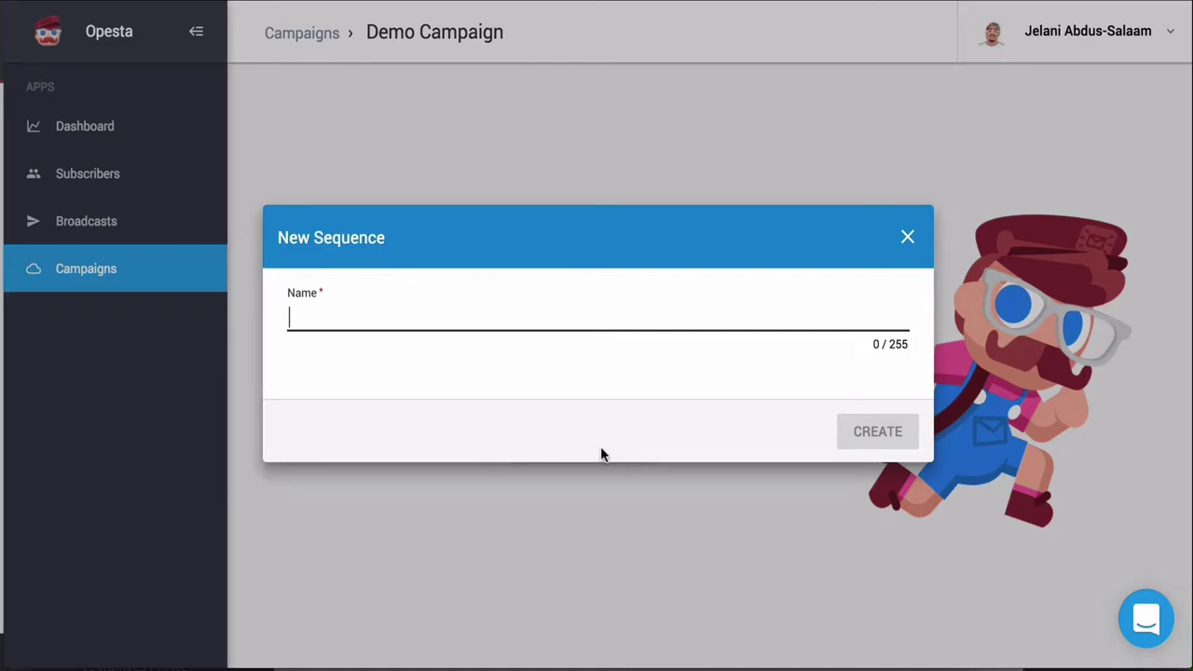
{"action": "type", "text": "Demo"}
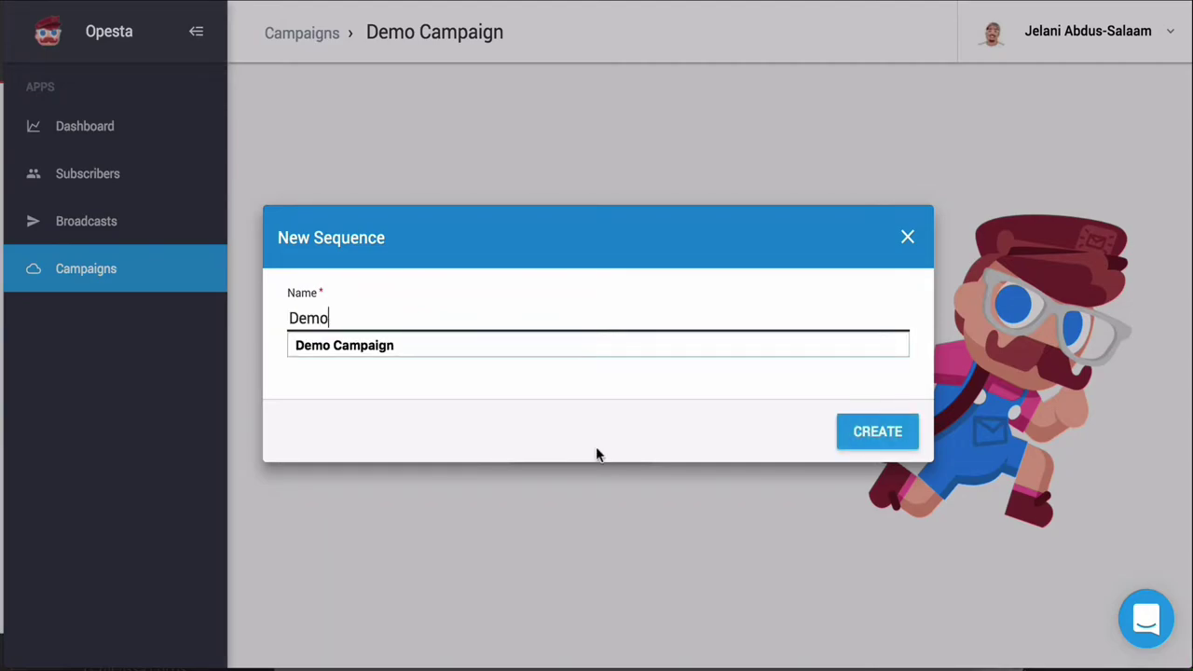
{"action": "left_click", "coordinate": [901, 439]}
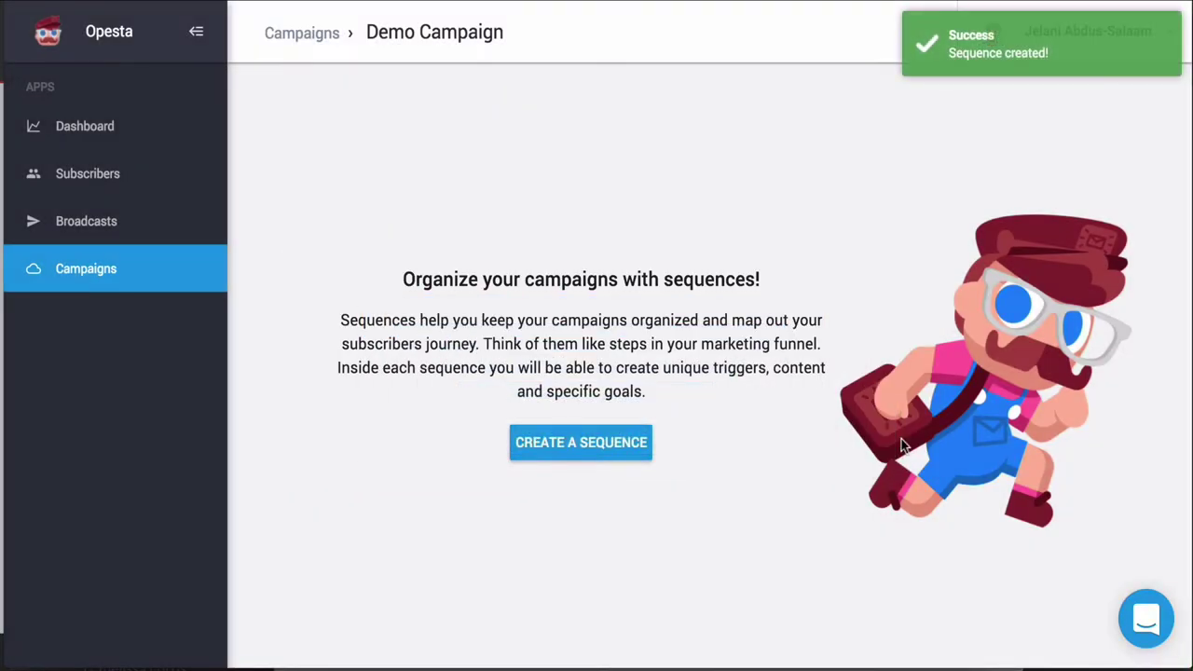
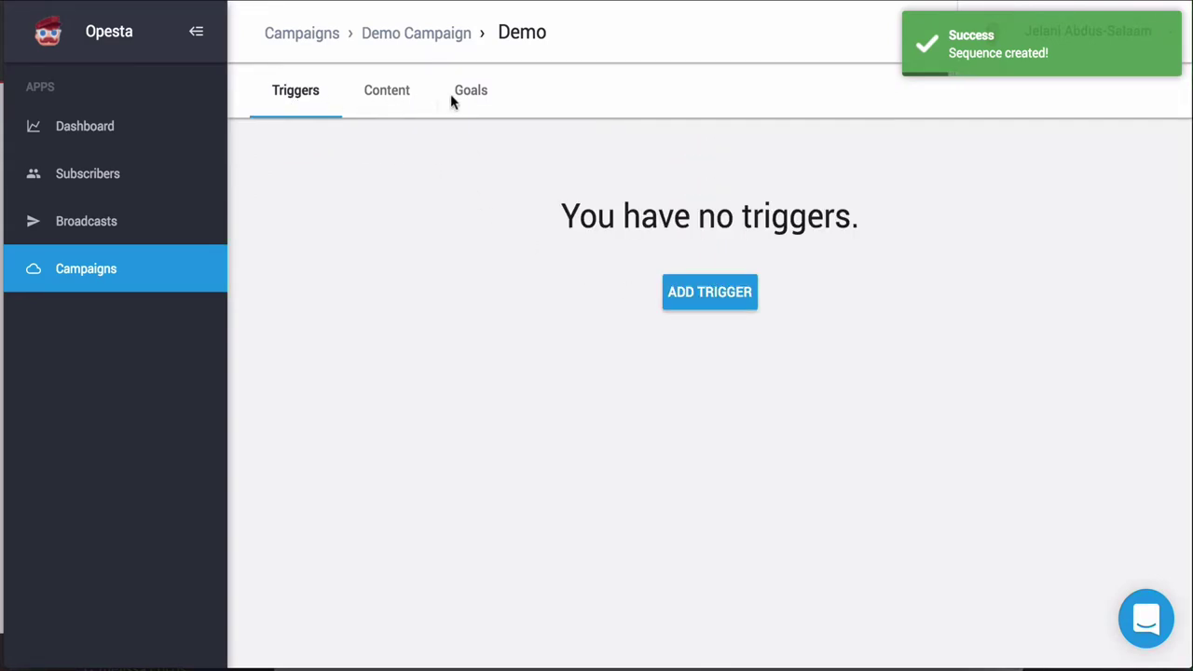
Step: Add a Button Trigger to the Demo sequence and return to Demo Campaign's sequence list
{"action": "left_click", "coordinate": [708, 308]}
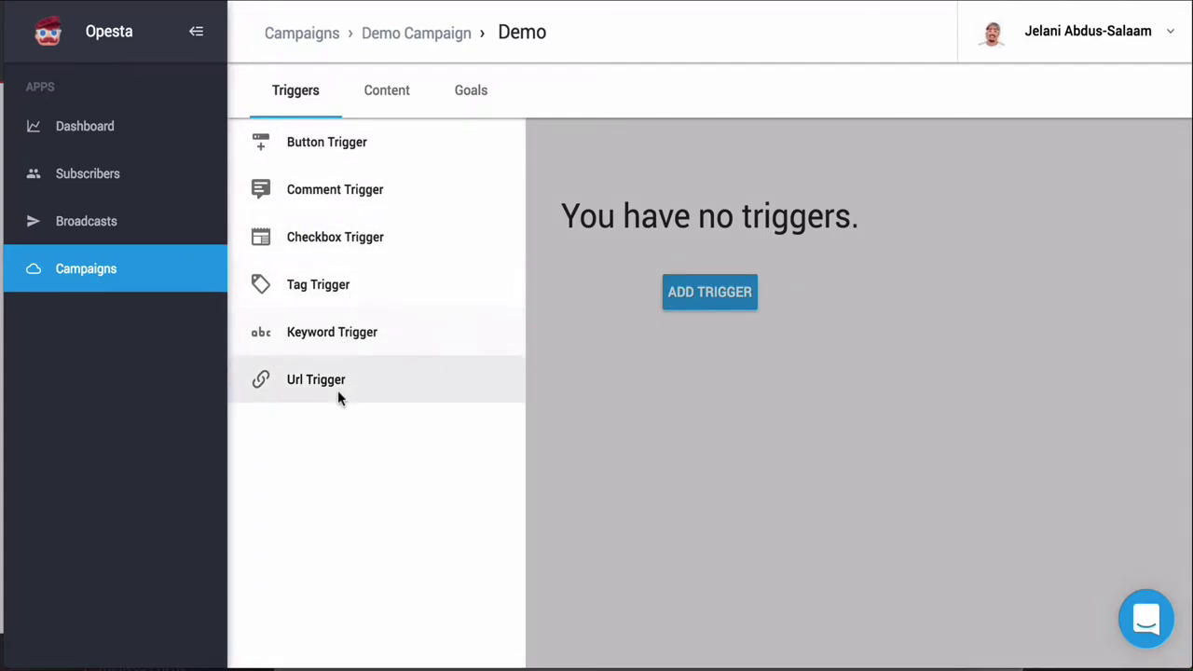
{"action": "left_click", "coordinate": [340, 149]}
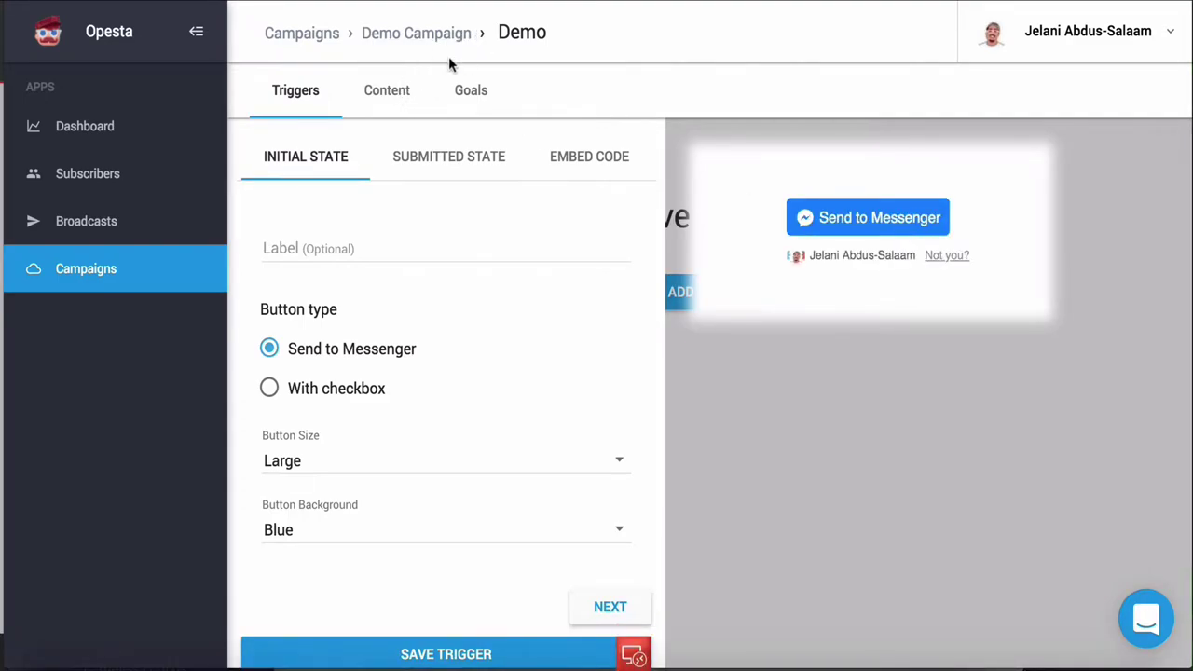
{"action": "left_click", "coordinate": [424, 42]}
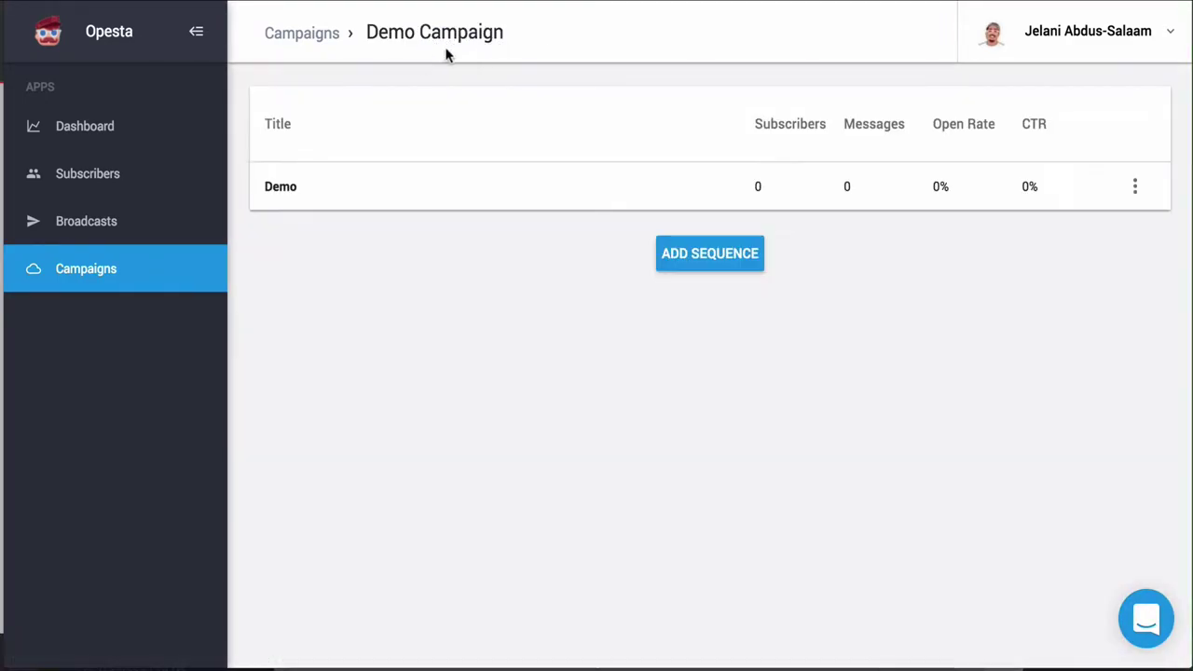
Step: Add a second sequence named "demo" to Demo Campaign
{"action": "left_click", "coordinate": [733, 255]}
{"action": "left_click", "coordinate": [446, 327]}
{"action": "type", "text": "demo"}
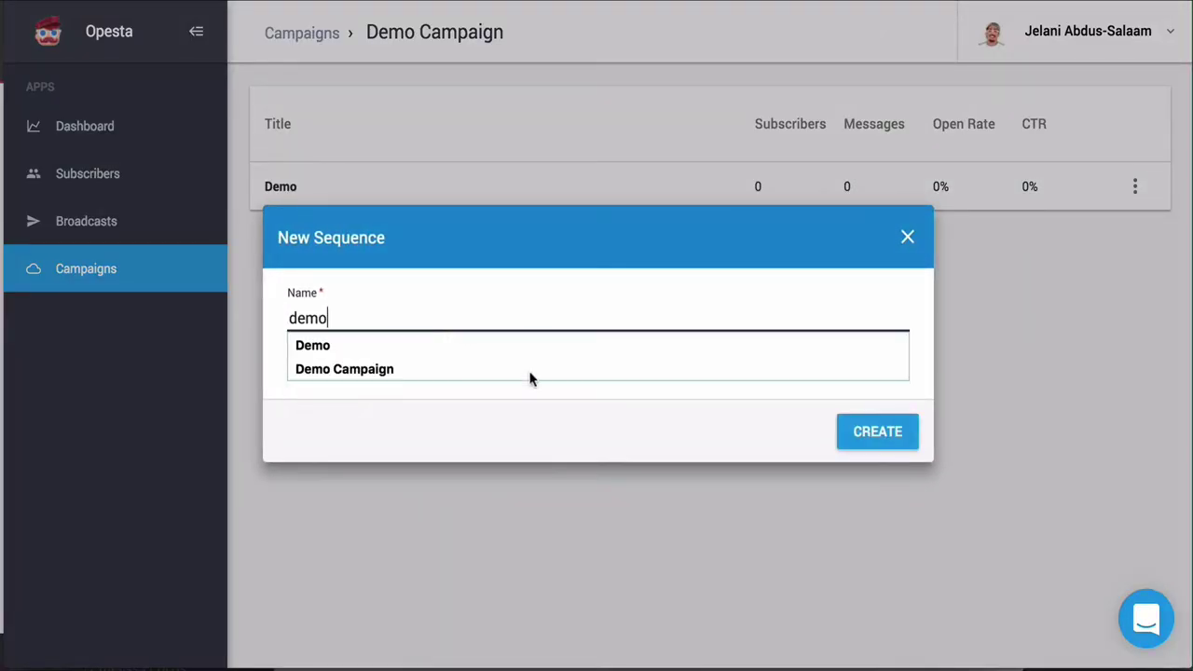
{"action": "left_click", "coordinate": [872, 442]}
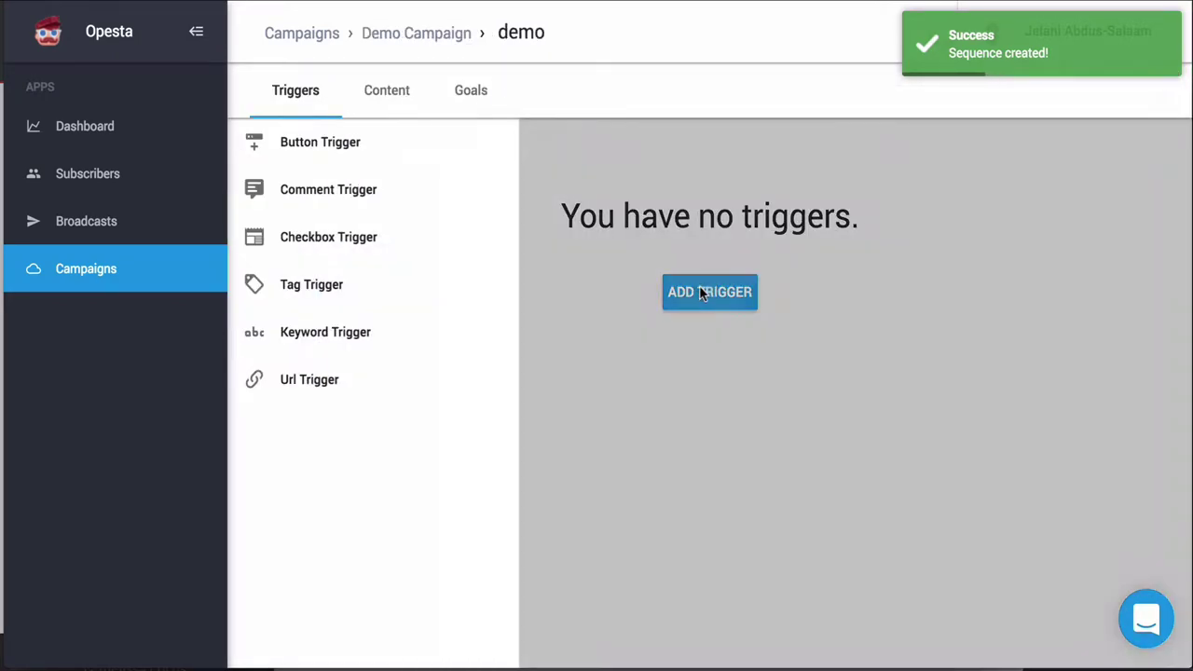
Step: Add a Checkbox Trigger to the lowercase "demo" sequence and go back to Demo Campaign's sequence list
{"action": "left_click", "coordinate": [708, 289]}
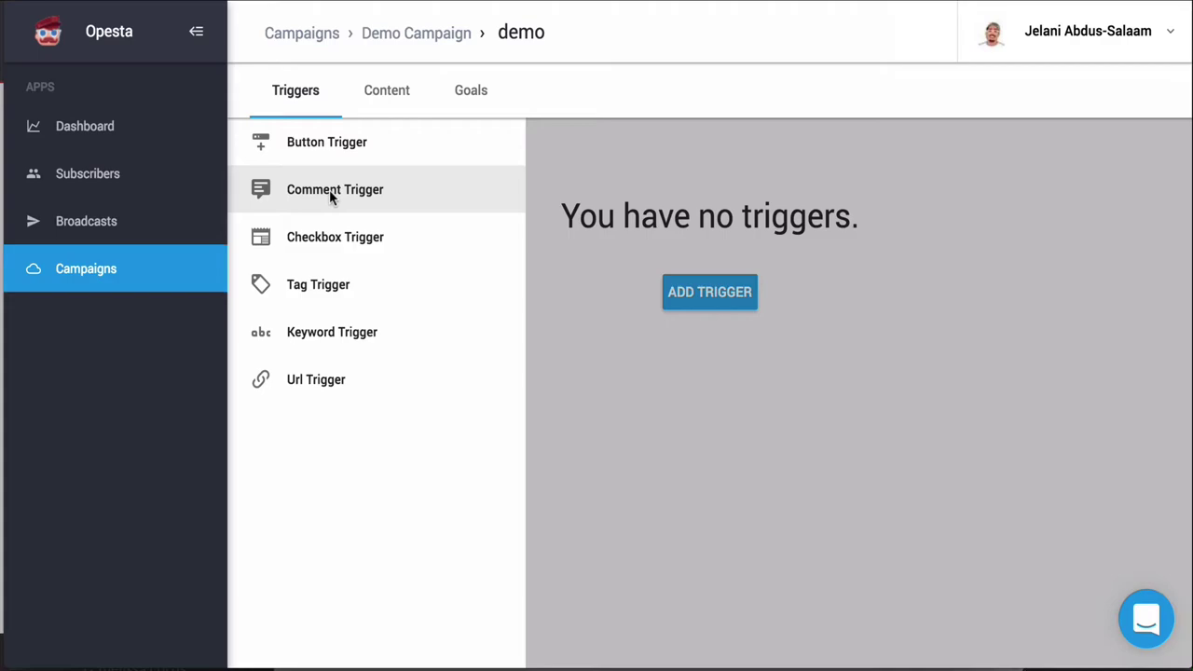
{"action": "left_click", "coordinate": [329, 236]}
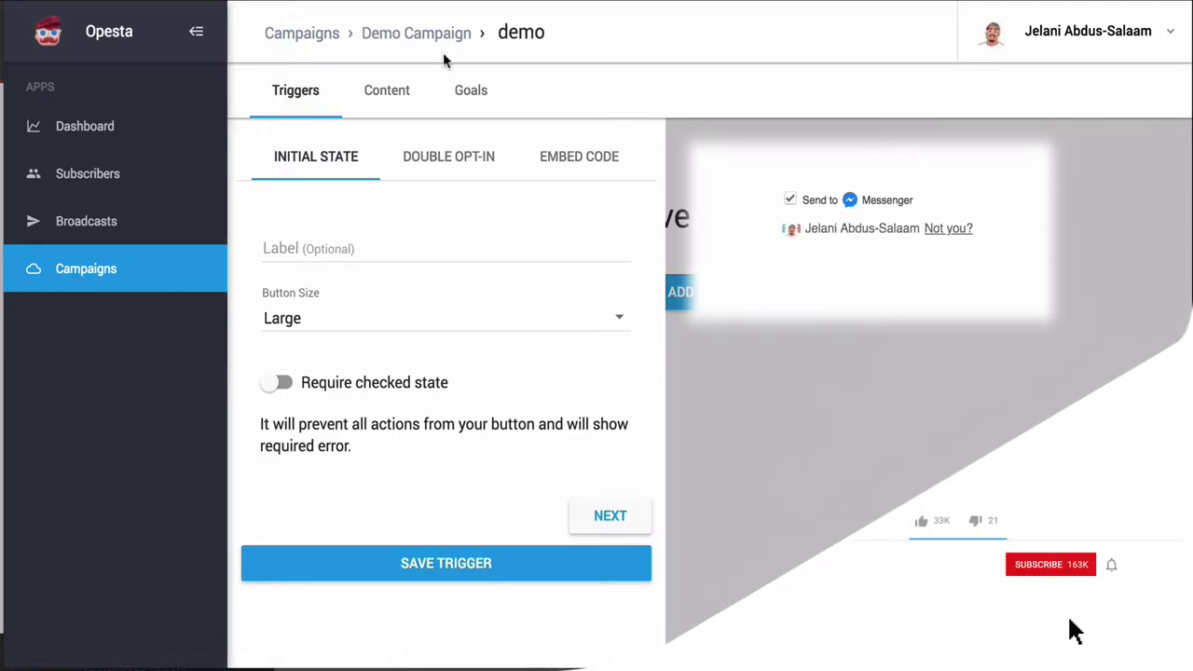
{"action": "left_click", "coordinate": [311, 88]}
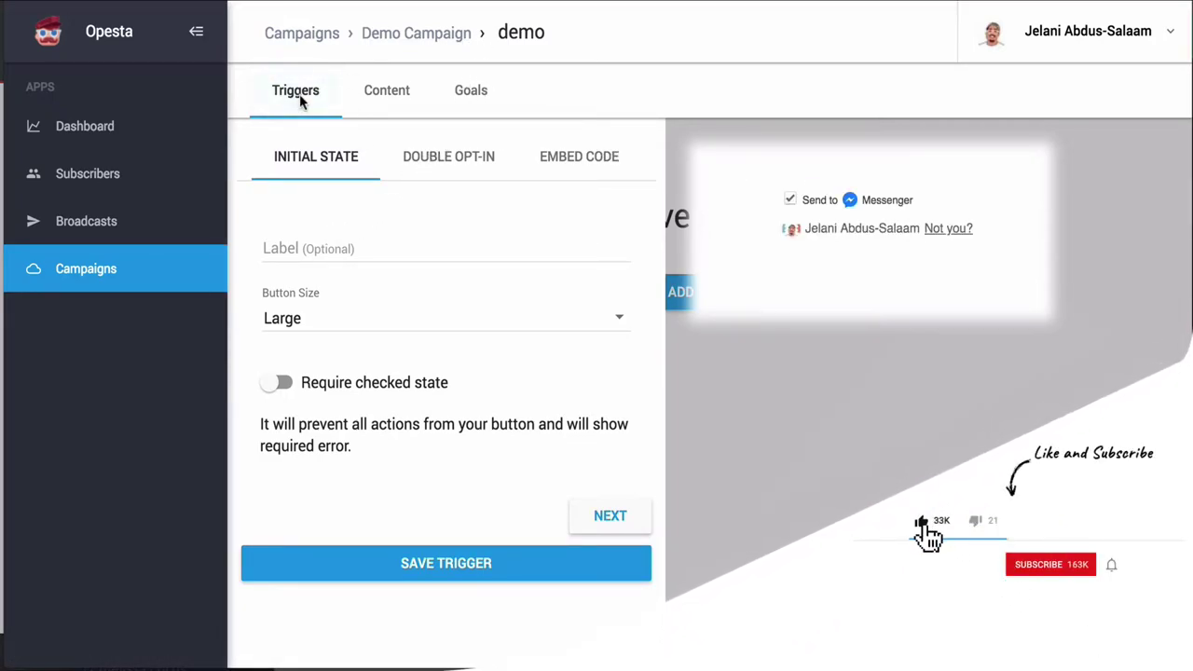
{"action": "left_click", "coordinate": [305, 104]}
{"action": "left_click", "coordinate": [463, 37]}
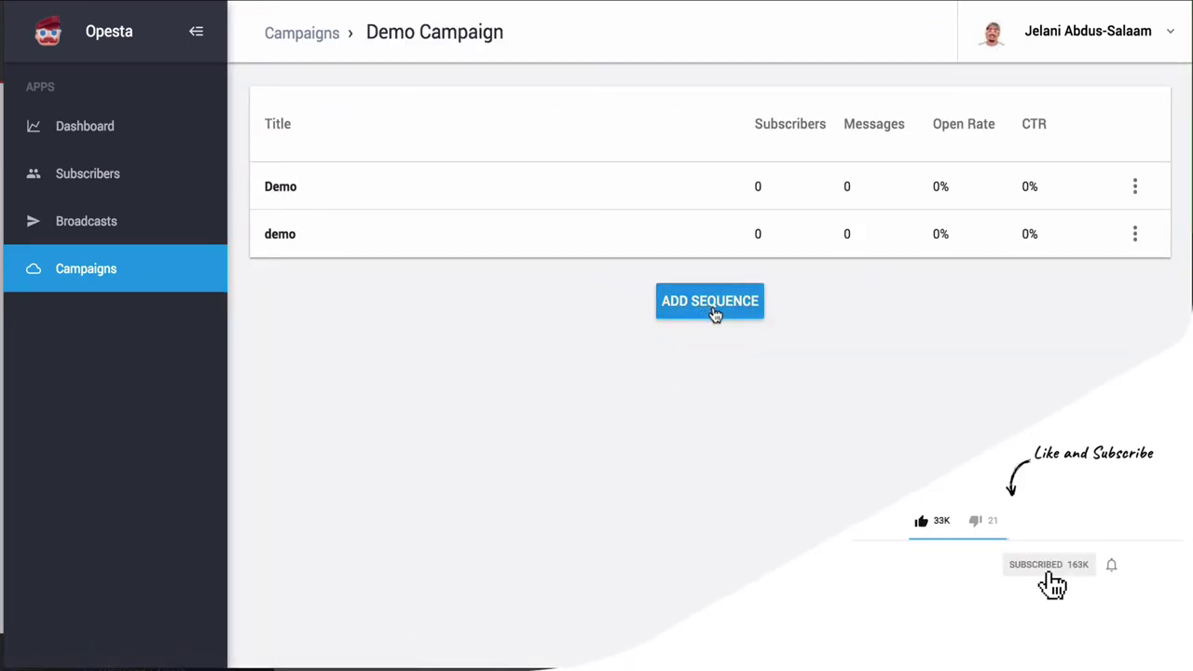
Step: Reopen the lowercase "demo" sequence, view its checkbox trigger's settings and close them
{"action": "left_click", "coordinate": [786, 234]}
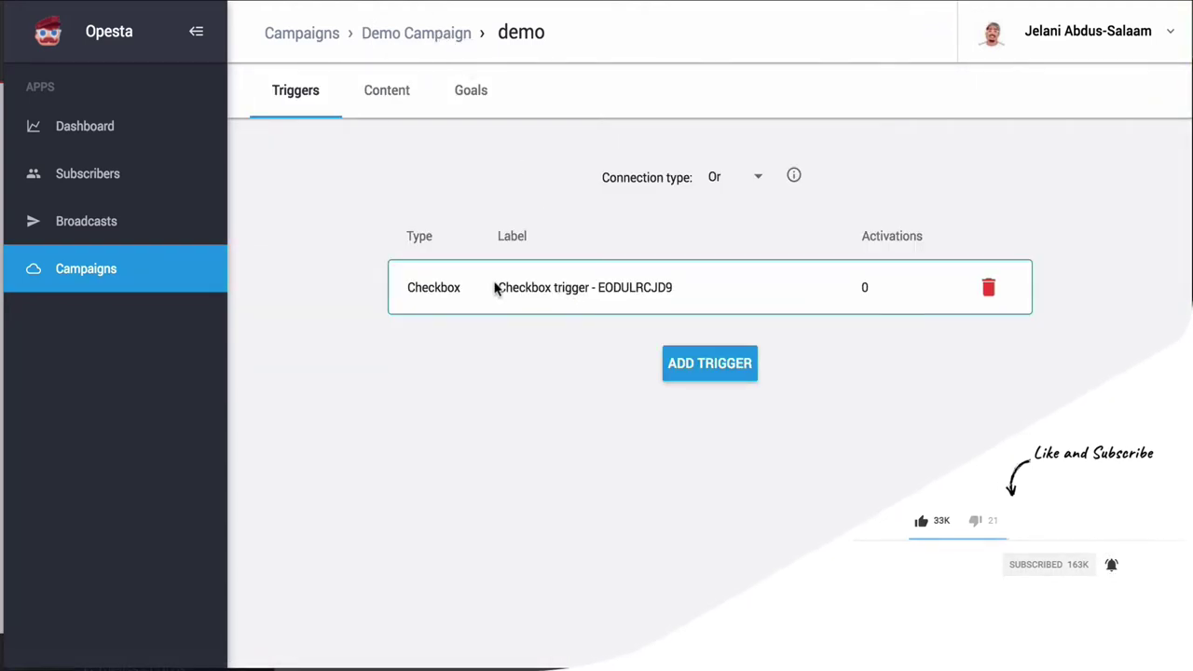
{"action": "left_click", "coordinate": [544, 291]}
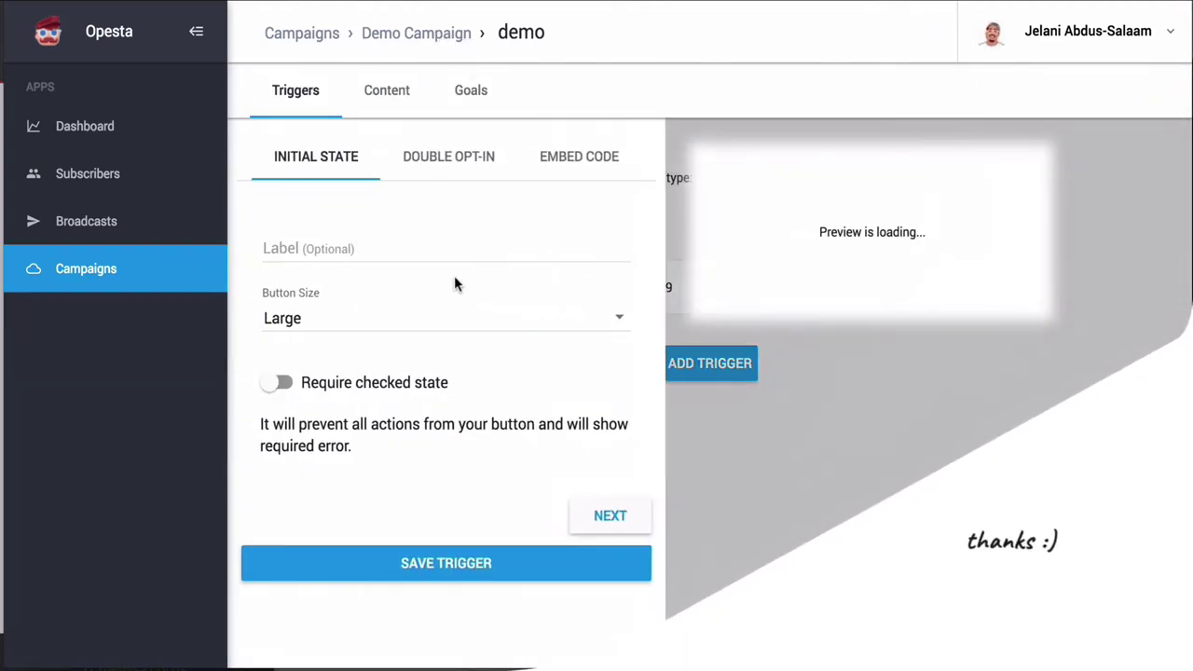
{"action": "left_click", "coordinate": [714, 367]}
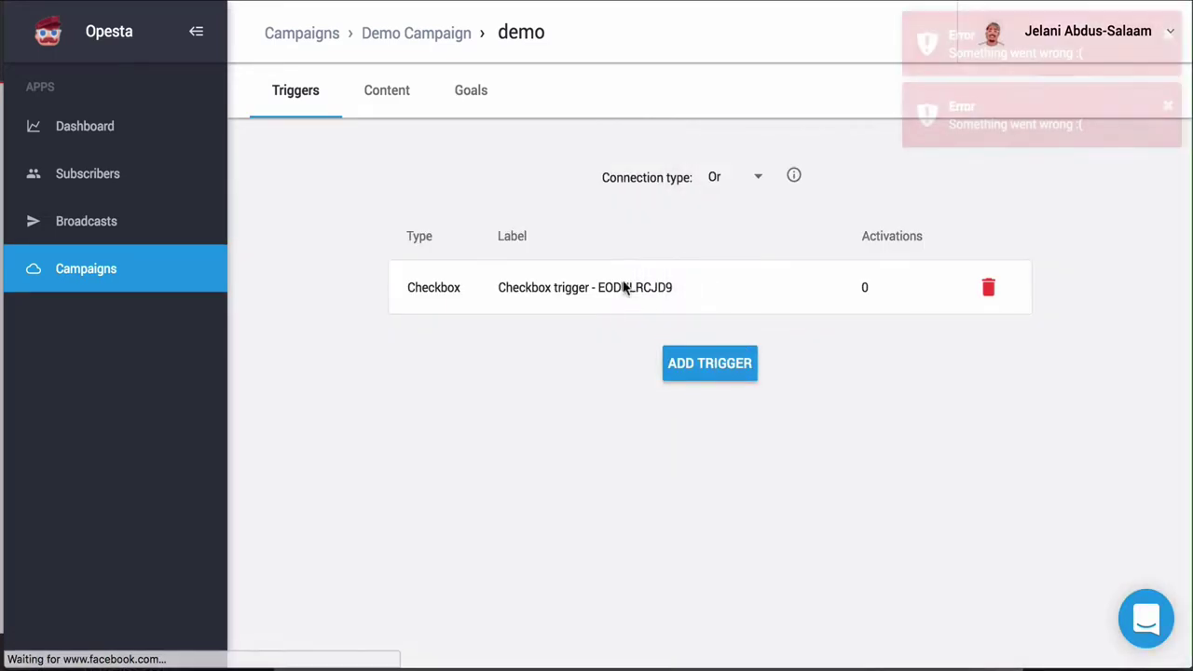
Step: Review the available trigger types without adding one, and switch to the "demo" sequence's content with the error notices dismissed
{"action": "left_click", "coordinate": [693, 375]}
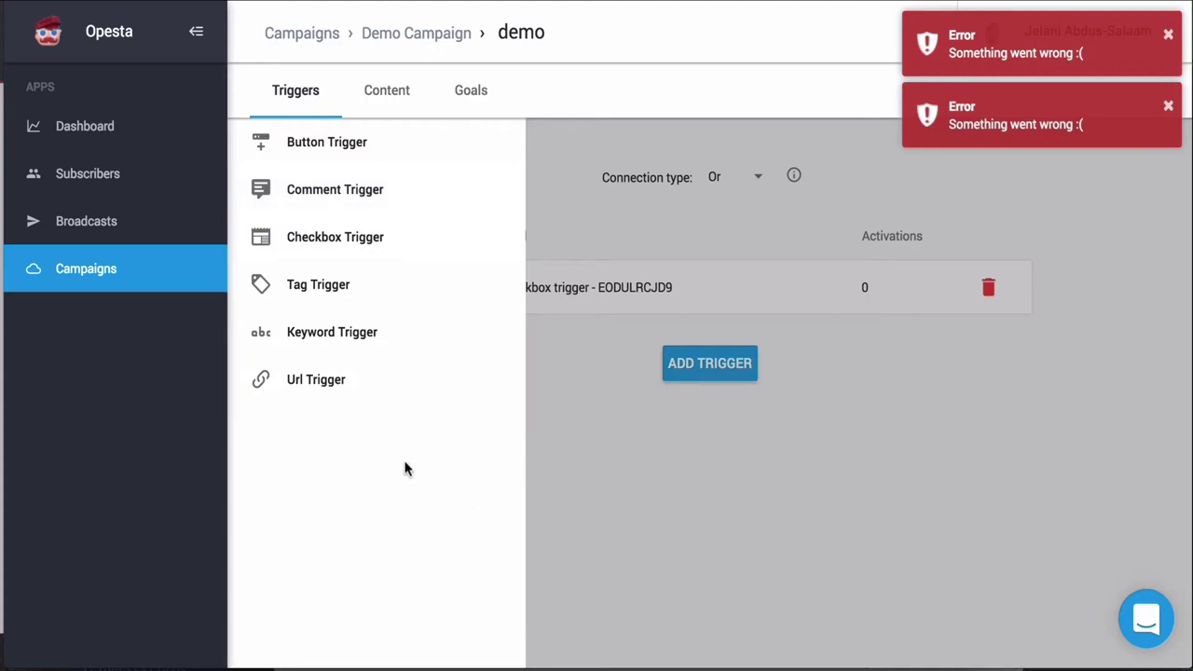
{"action": "left_click", "coordinate": [705, 408]}
{"action": "left_click", "coordinate": [396, 97]}
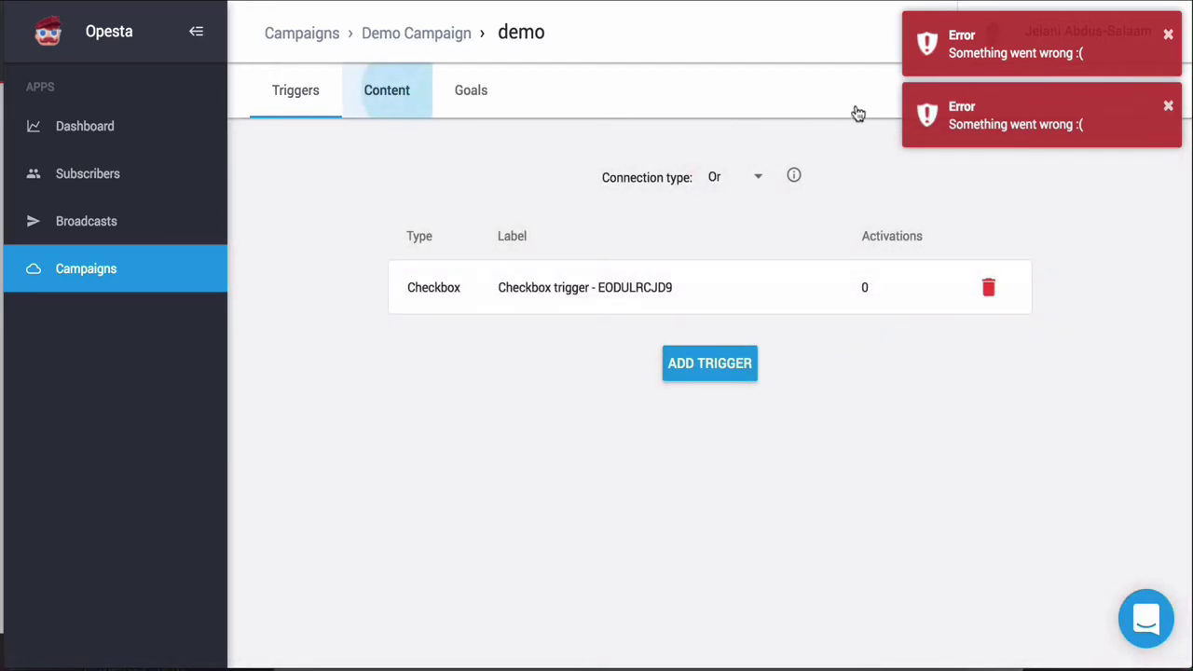
{"action": "left_click", "coordinate": [1168, 35]}
{"action": "left_click", "coordinate": [1168, 34]}
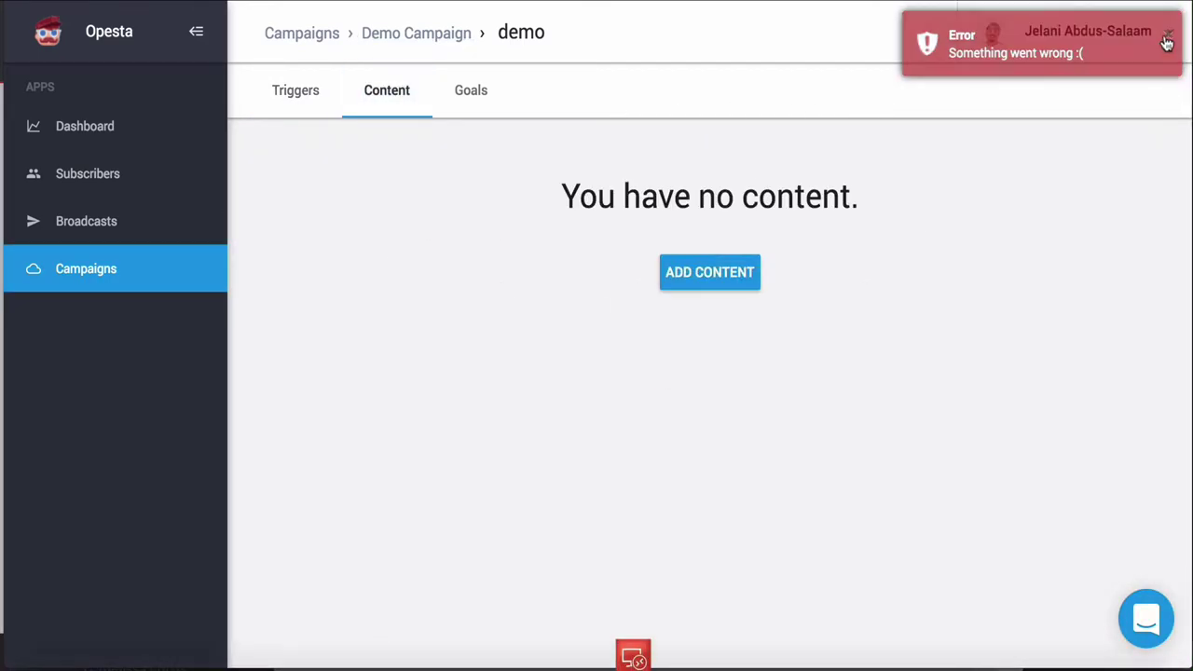
Step: Add a tag item to the sequence's content that adds the new tag "fishing" to subscribers
{"action": "left_click", "coordinate": [706, 271]}
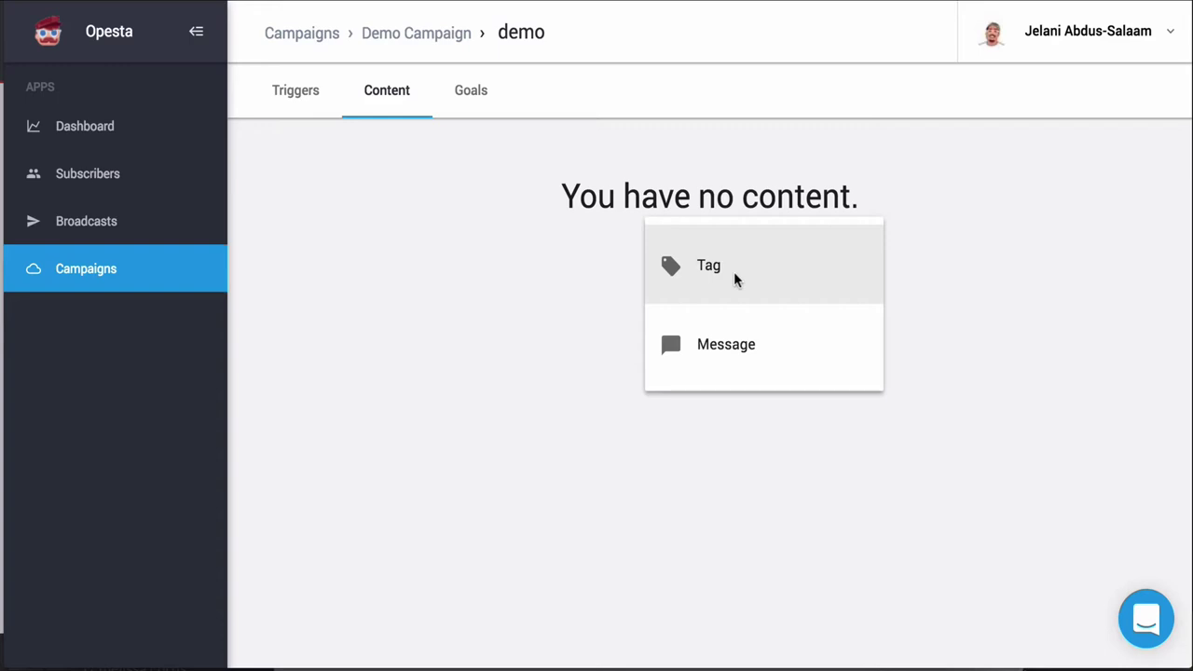
{"action": "left_click", "coordinate": [735, 274]}
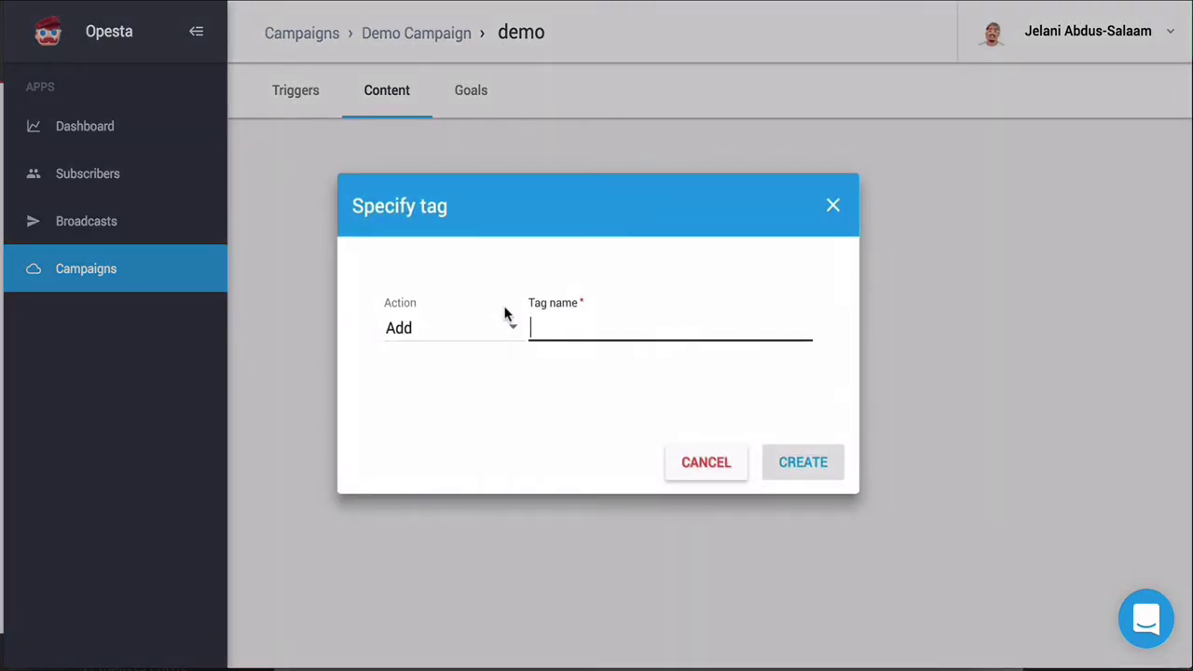
{"action": "type", "text": "fishing"}
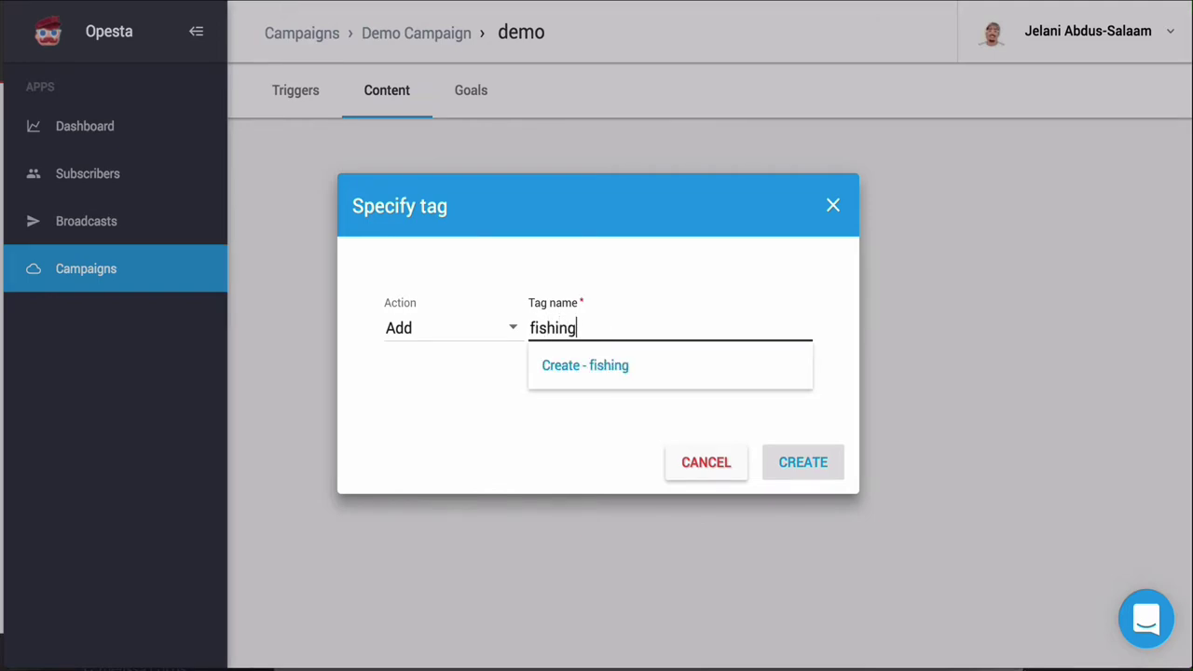
{"action": "key", "text": "Return"}
{"action": "left_click", "coordinate": [796, 469]}
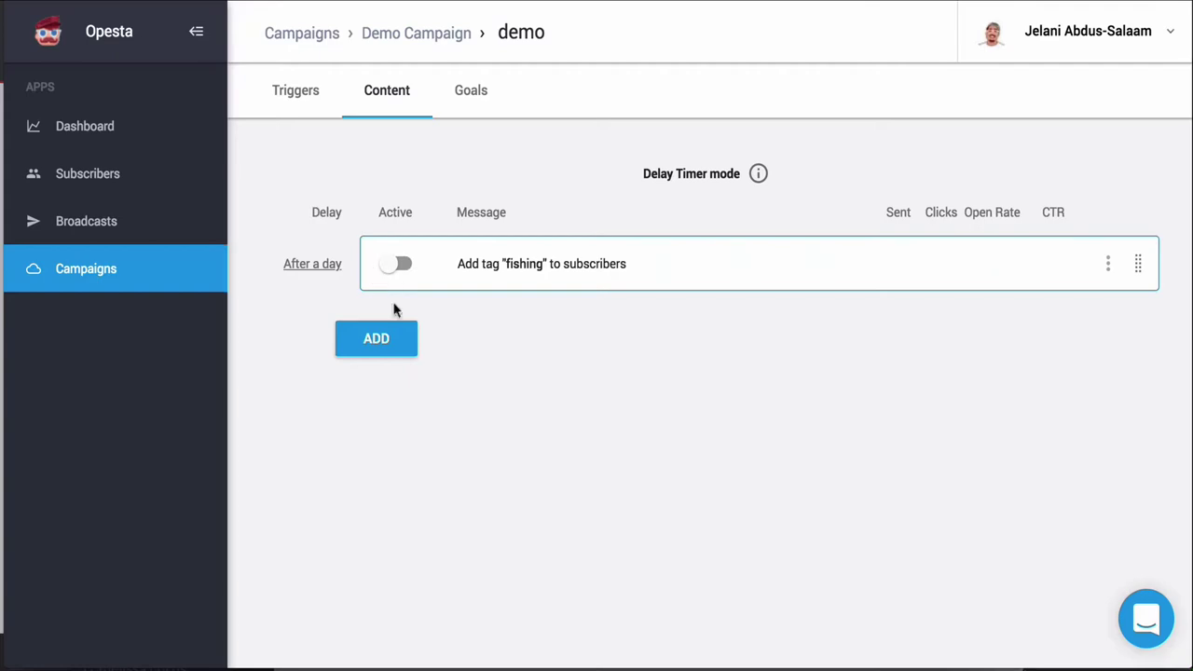
Step: Examine the fishing tag item's delay settings, including the run-day options and time configuration, and close them without changes
{"action": "left_click", "coordinate": [324, 265]}
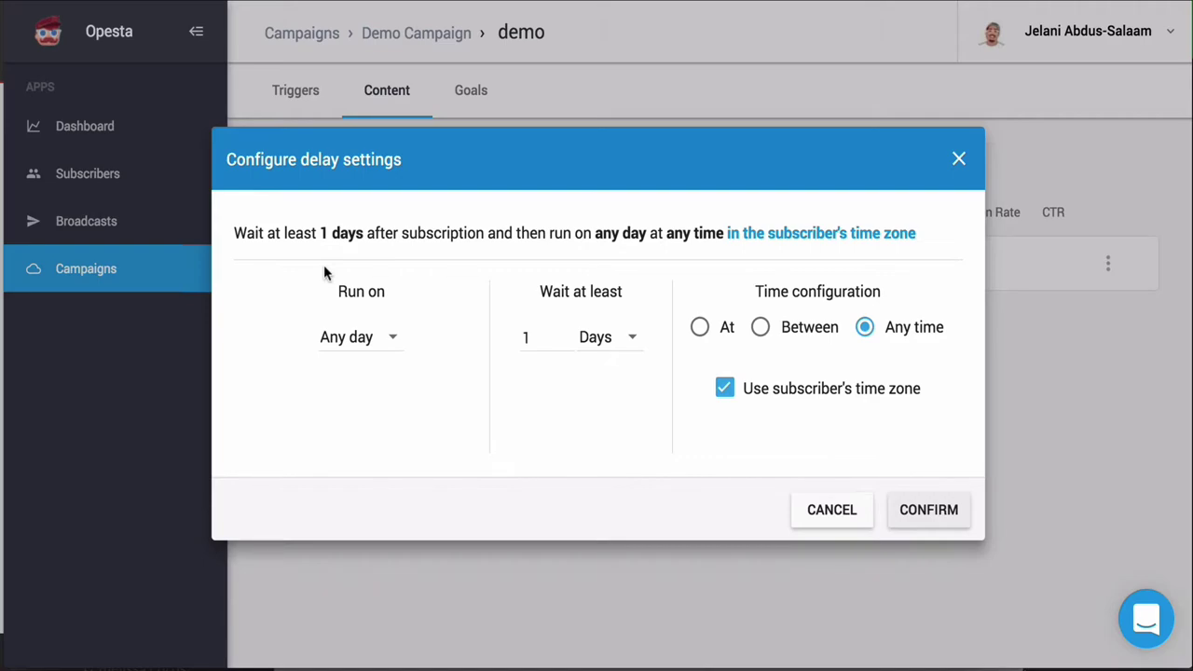
{"action": "left_click", "coordinate": [368, 346]}
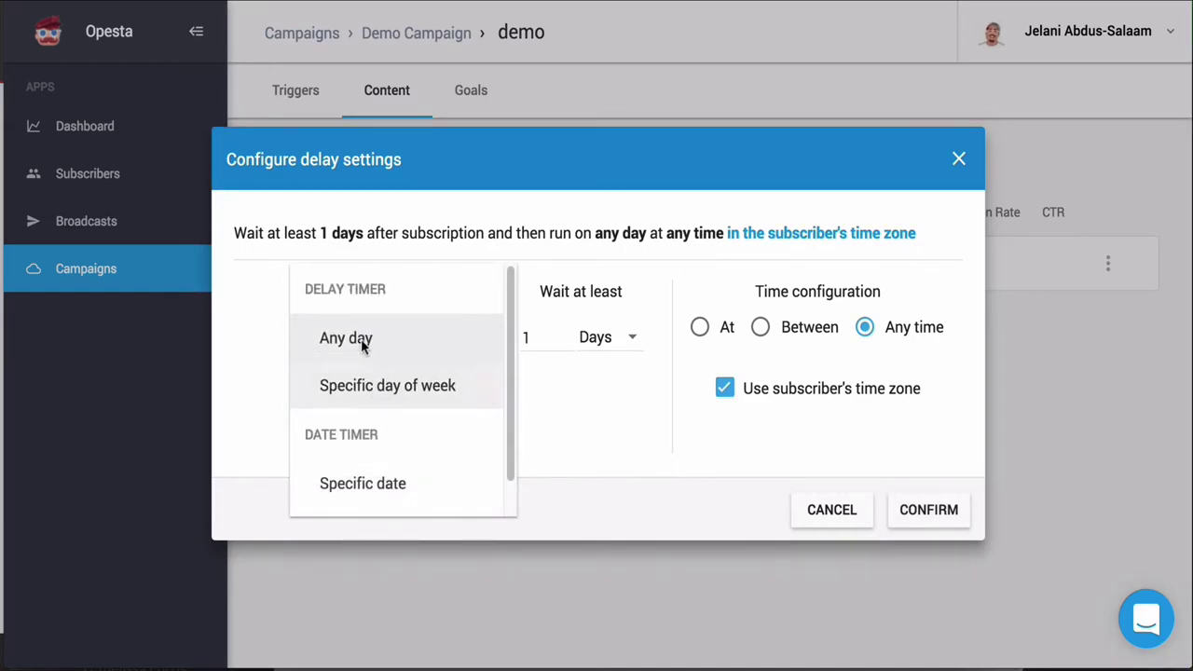
{"action": "scroll", "coordinate": [399, 402], "scroll_direction": "down", "scroll_amount": 1}
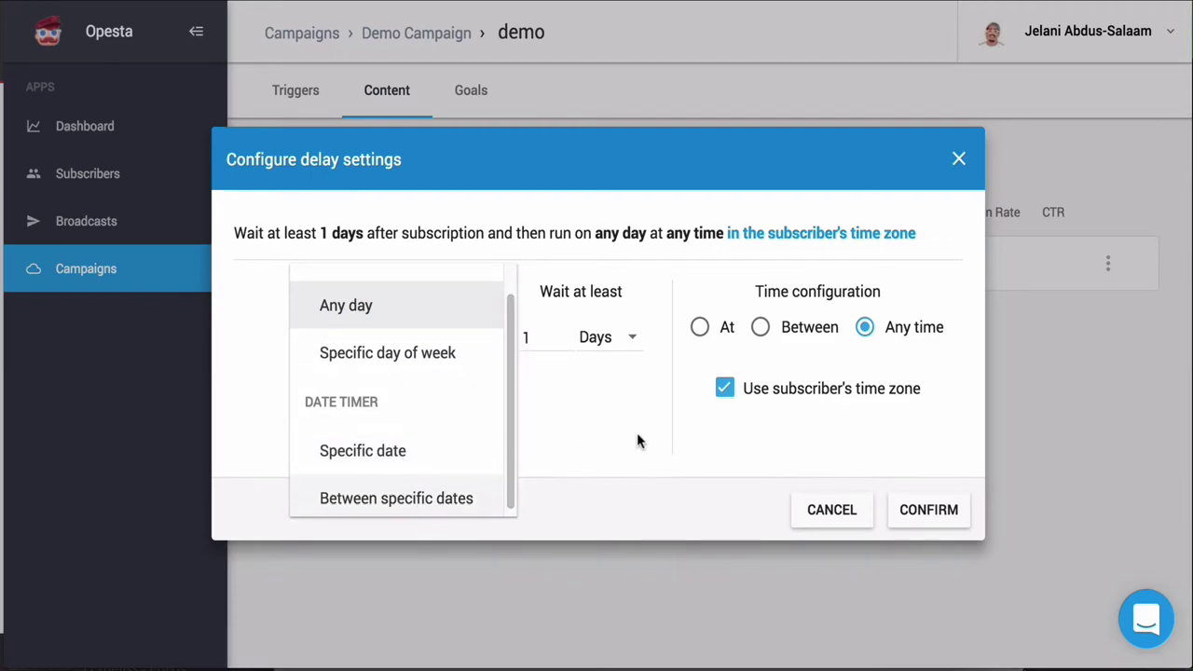
{"action": "left_click", "coordinate": [723, 396]}
{"action": "left_click", "coordinate": [958, 160]}
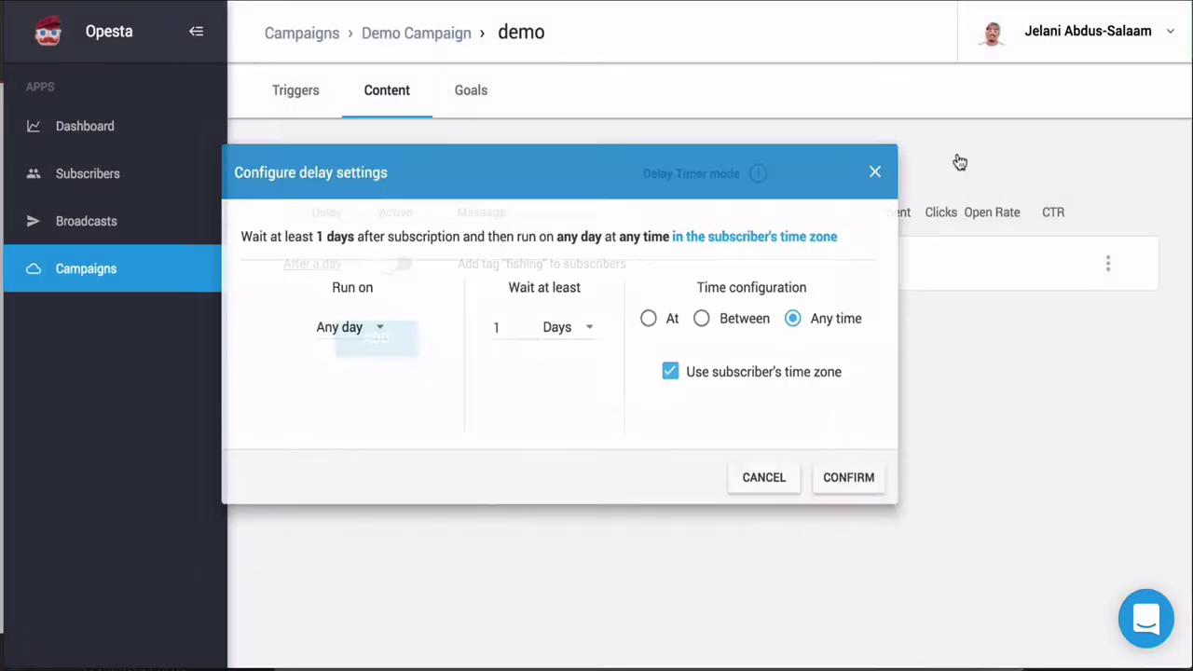
{"action": "left_click", "coordinate": [320, 269]}
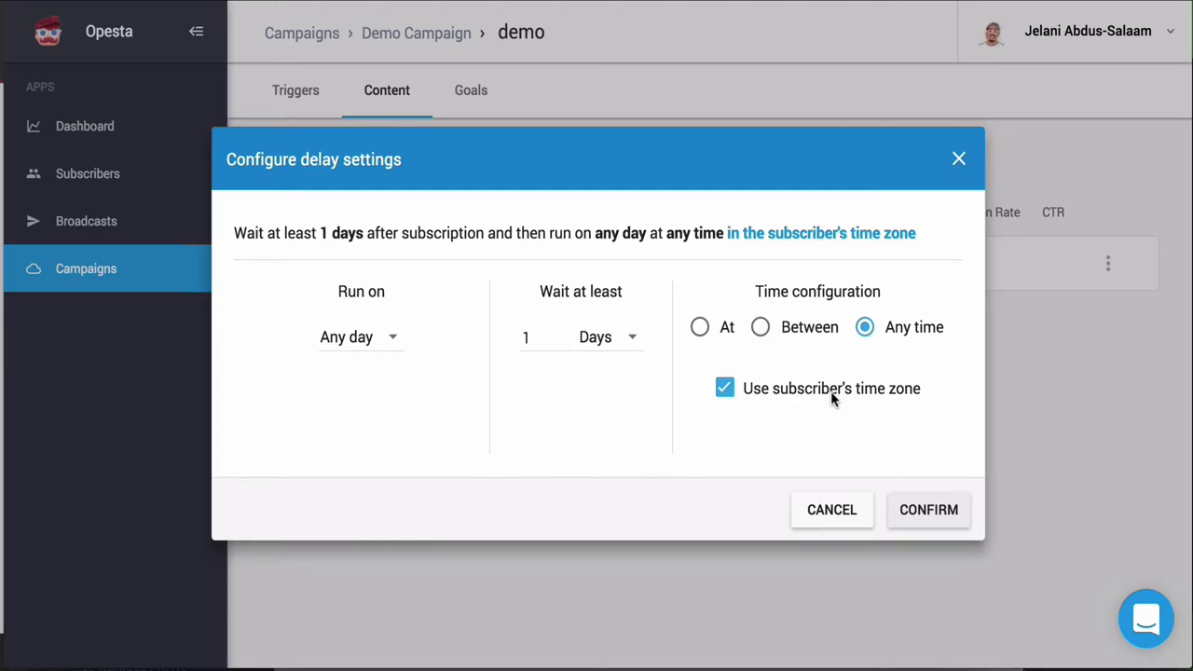
{"action": "left_click", "coordinate": [960, 160]}
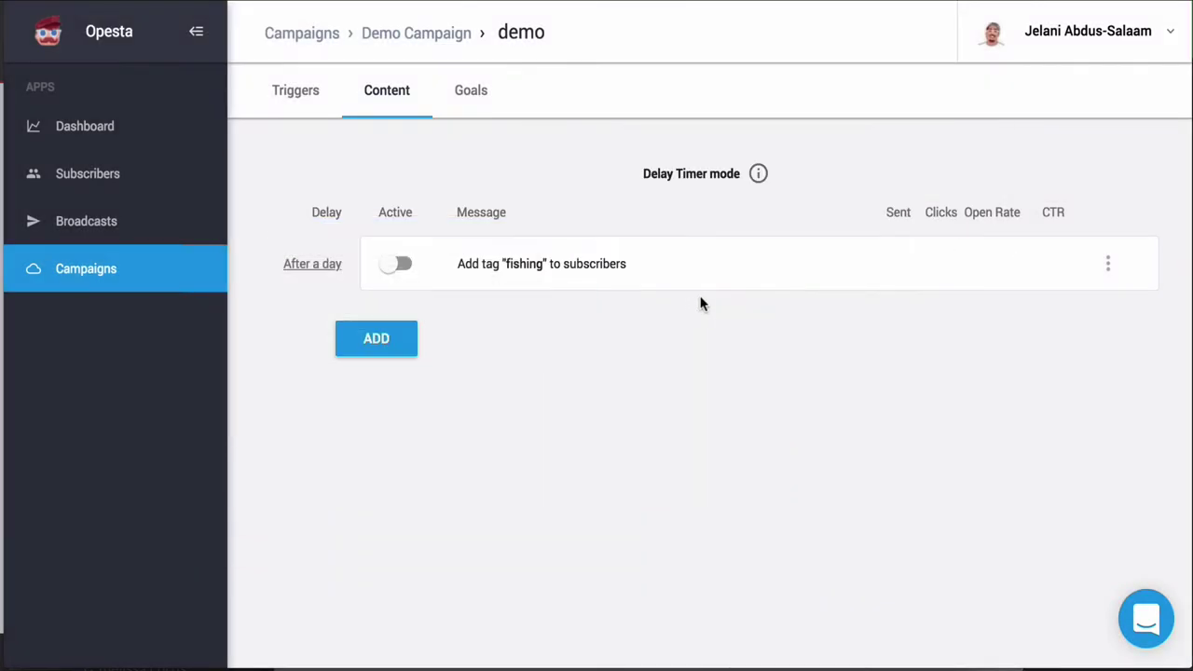
Step: Add a message item containing a text block and a typing delay, and move the delay above the text
{"action": "left_click", "coordinate": [400, 339]}
{"action": "left_click", "coordinate": [399, 416]}
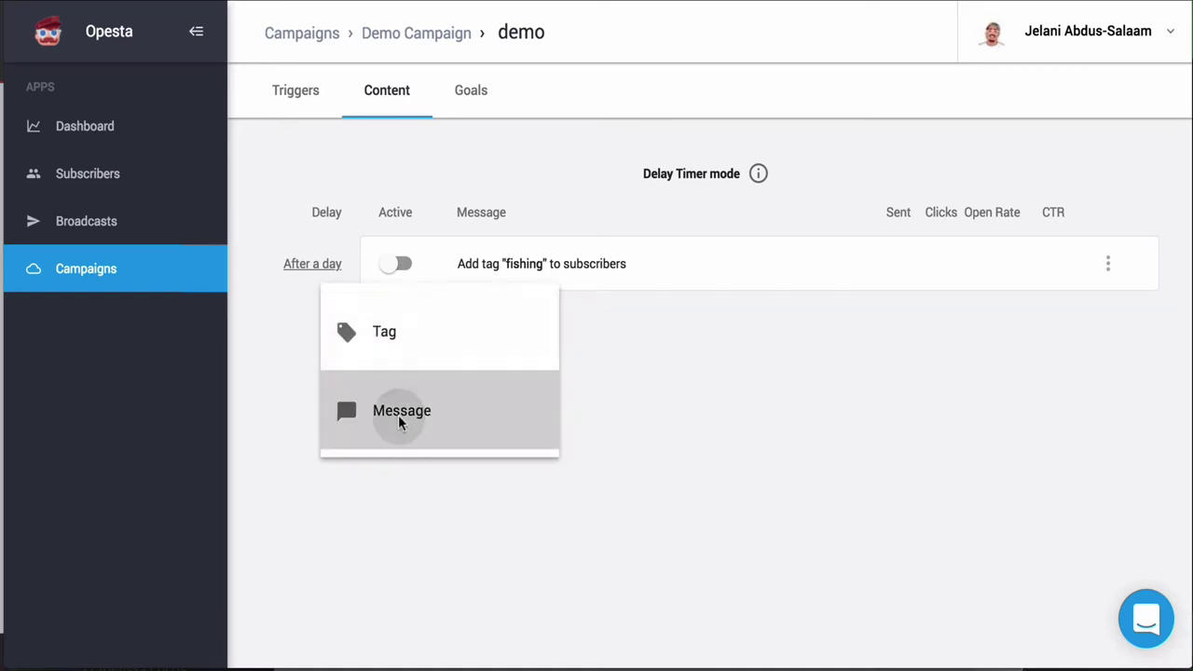
{"action": "left_click", "coordinate": [494, 345]}
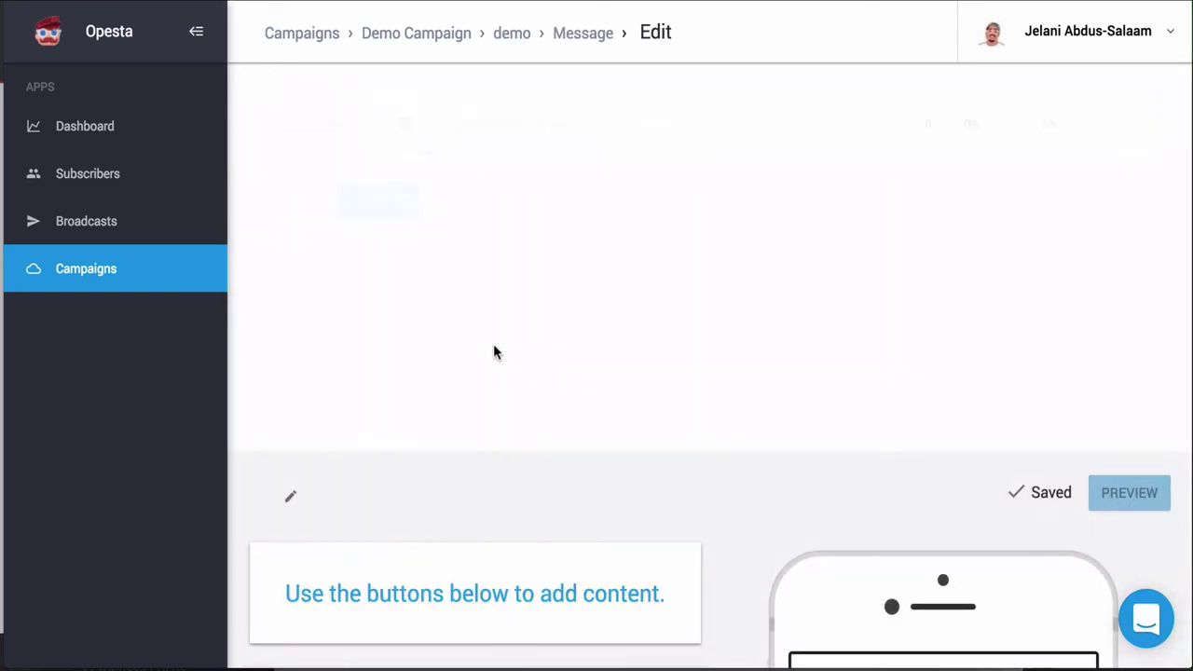
{"action": "left_click", "coordinate": [538, 476]}
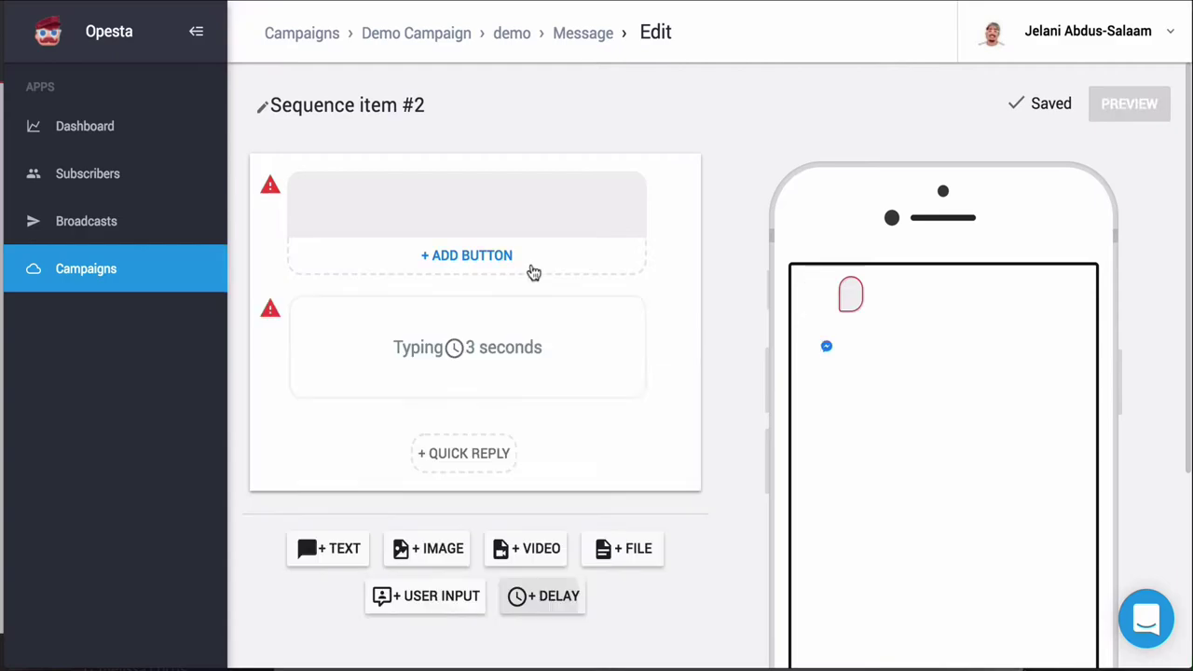
{"action": "left_click_drag", "start_coordinate": [666, 382], "coordinate": [671, 235]}
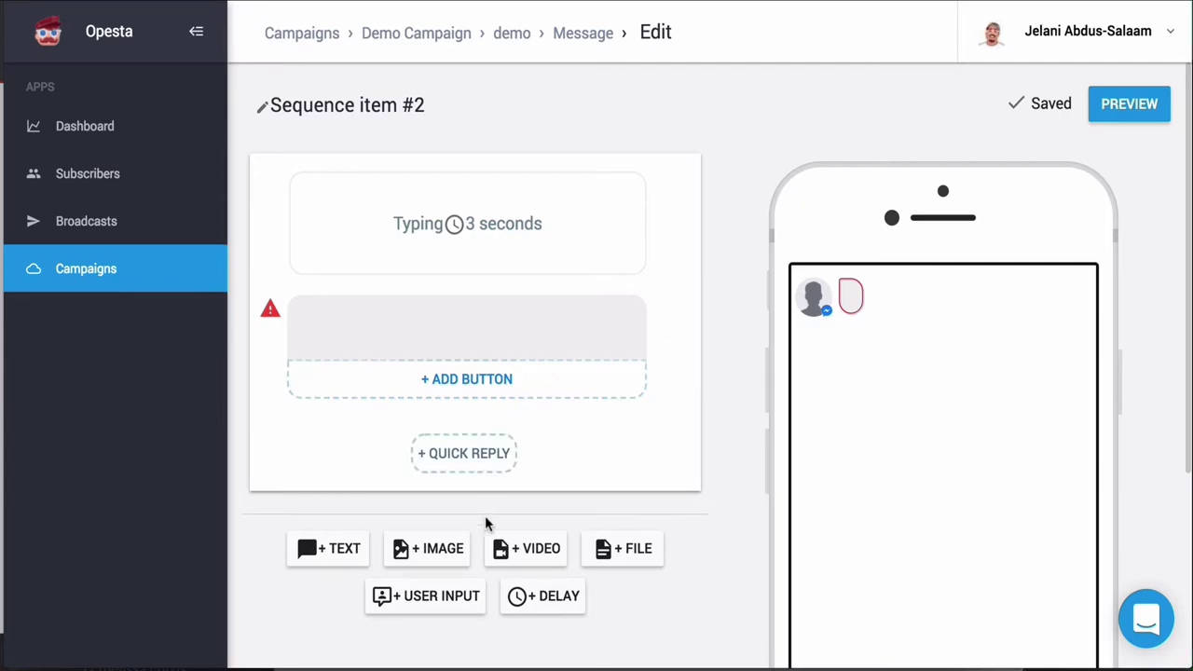
Step: Return from the message editor to the "demo" sequence, open its goals and dismiss the error notices
{"action": "left_click", "coordinate": [583, 41]}
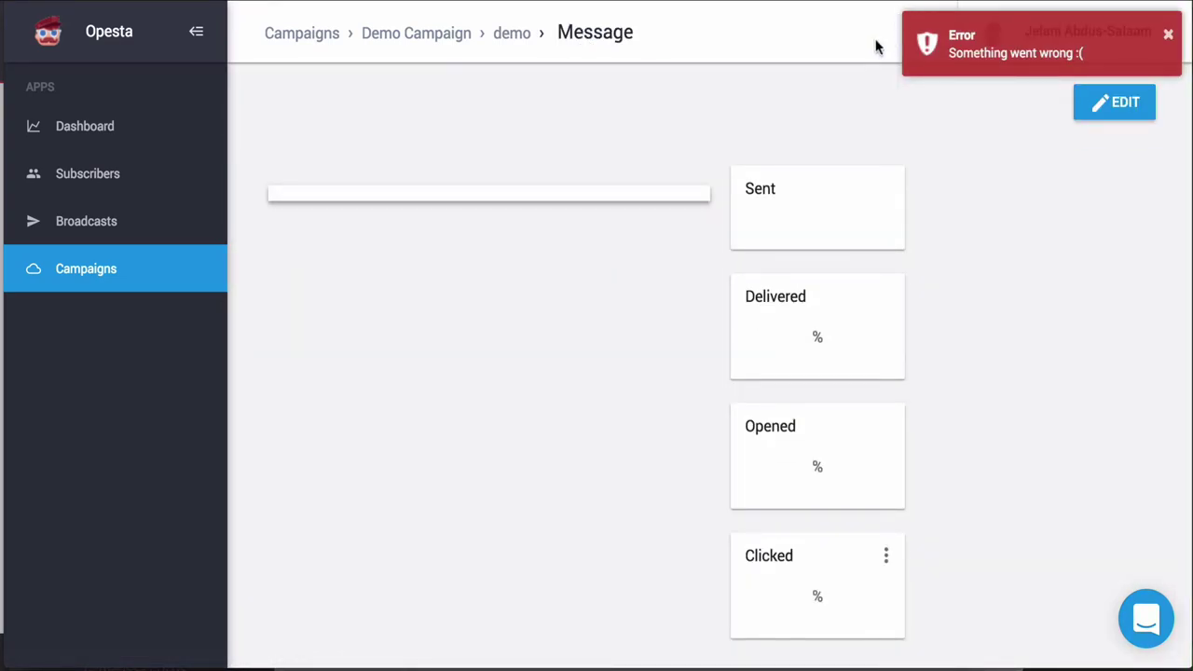
{"action": "left_click", "coordinate": [503, 39]}
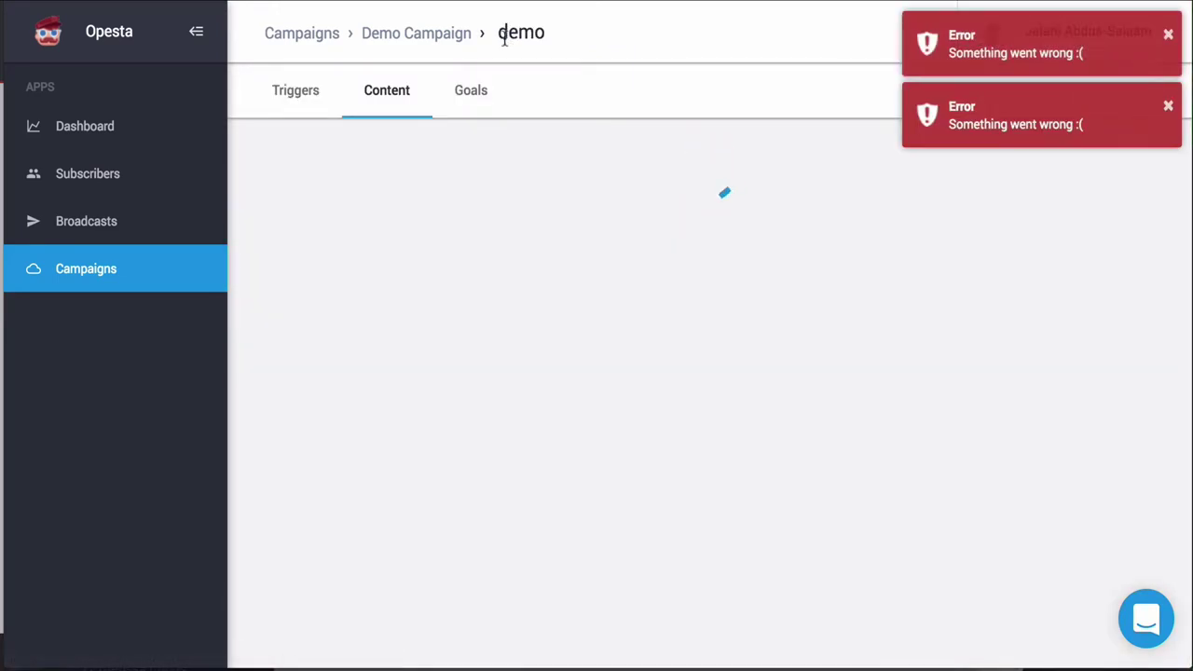
{"action": "left_click", "coordinate": [467, 97]}
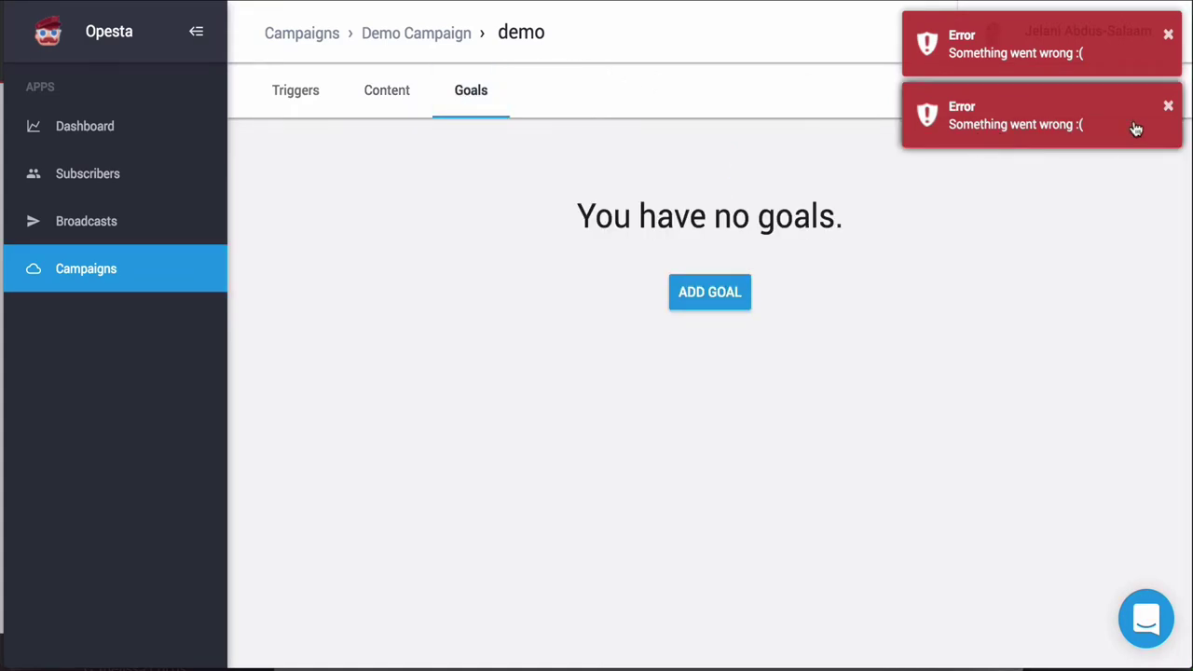
{"action": "left_click", "coordinate": [1171, 109]}
{"action": "left_click", "coordinate": [1168, 35]}
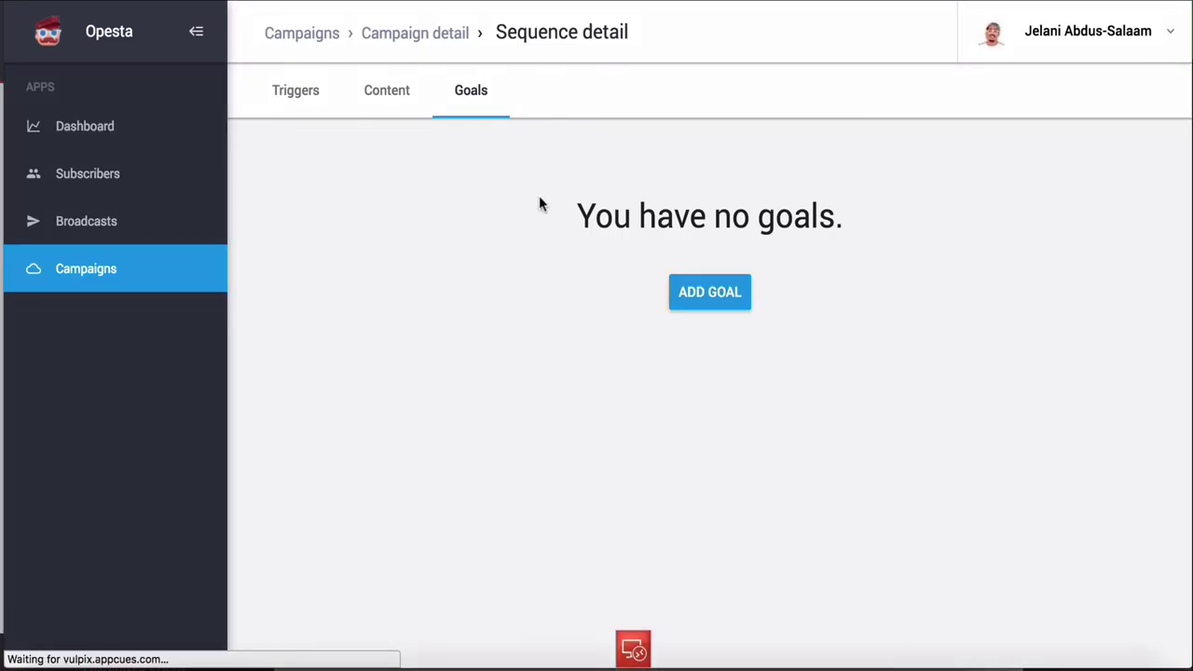
Step: Start a Pixel goal named "Free Fishing Book" and set its traffic criterion to URL Equals
{"action": "left_click", "coordinate": [688, 298]}
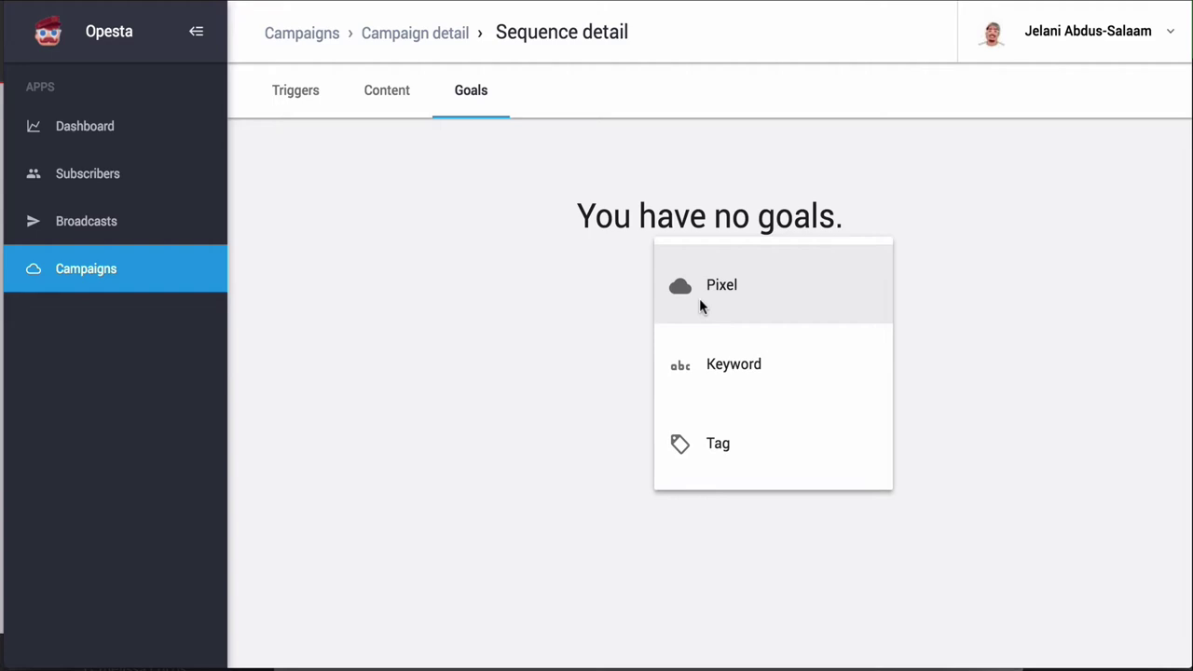
{"action": "left_click", "coordinate": [701, 305]}
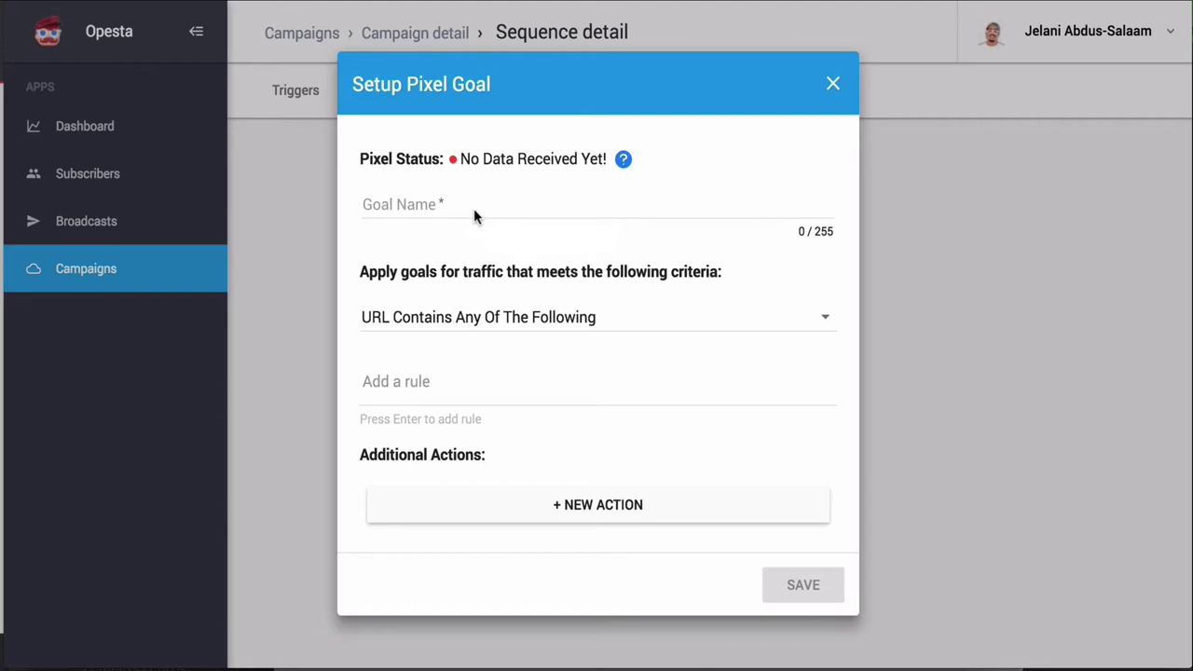
{"action": "left_click", "coordinate": [415, 211]}
{"action": "type", "text": "Free Fishing Book"}
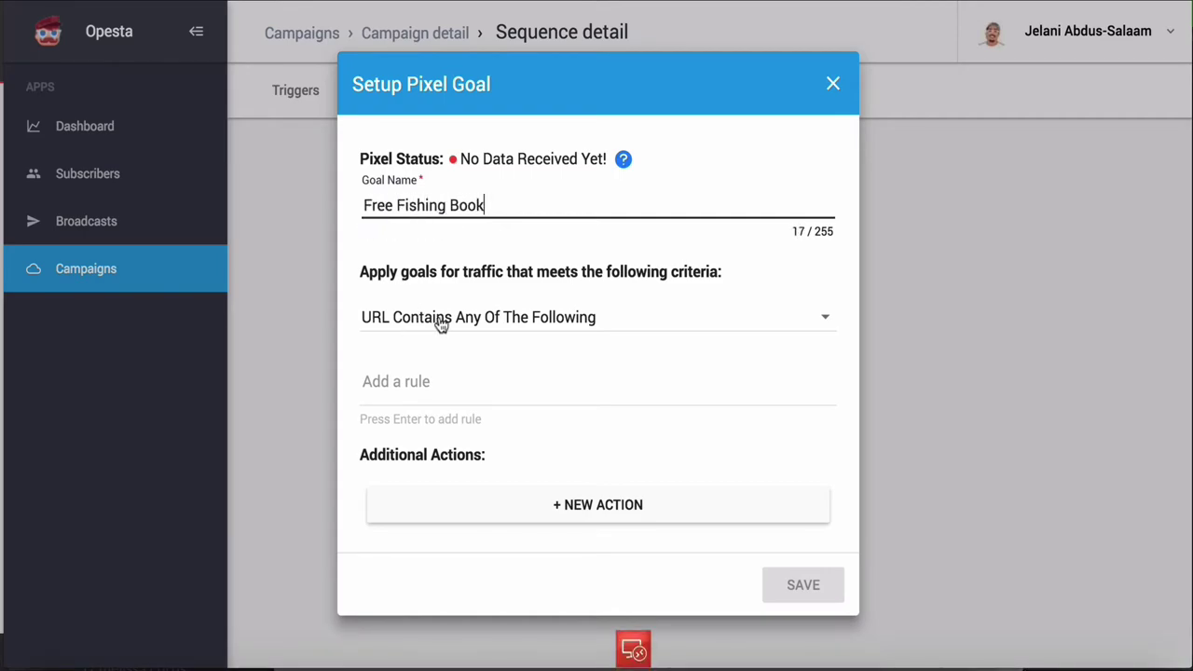
{"action": "left_click", "coordinate": [438, 320]}
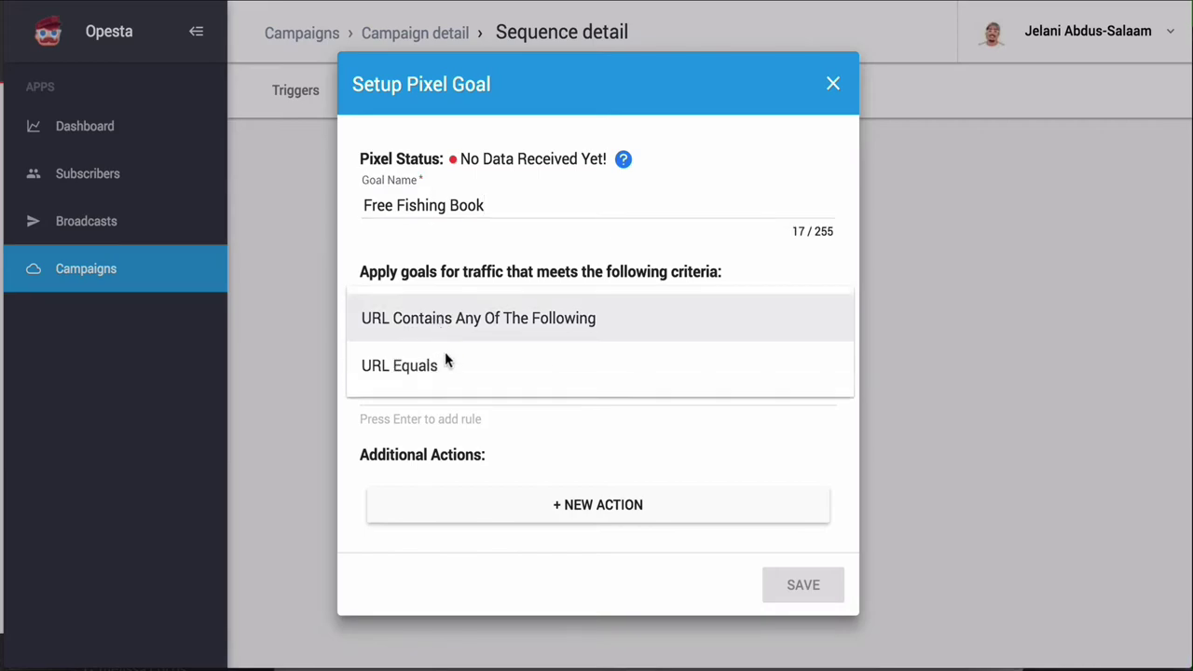
{"action": "left_click", "coordinate": [426, 371]}
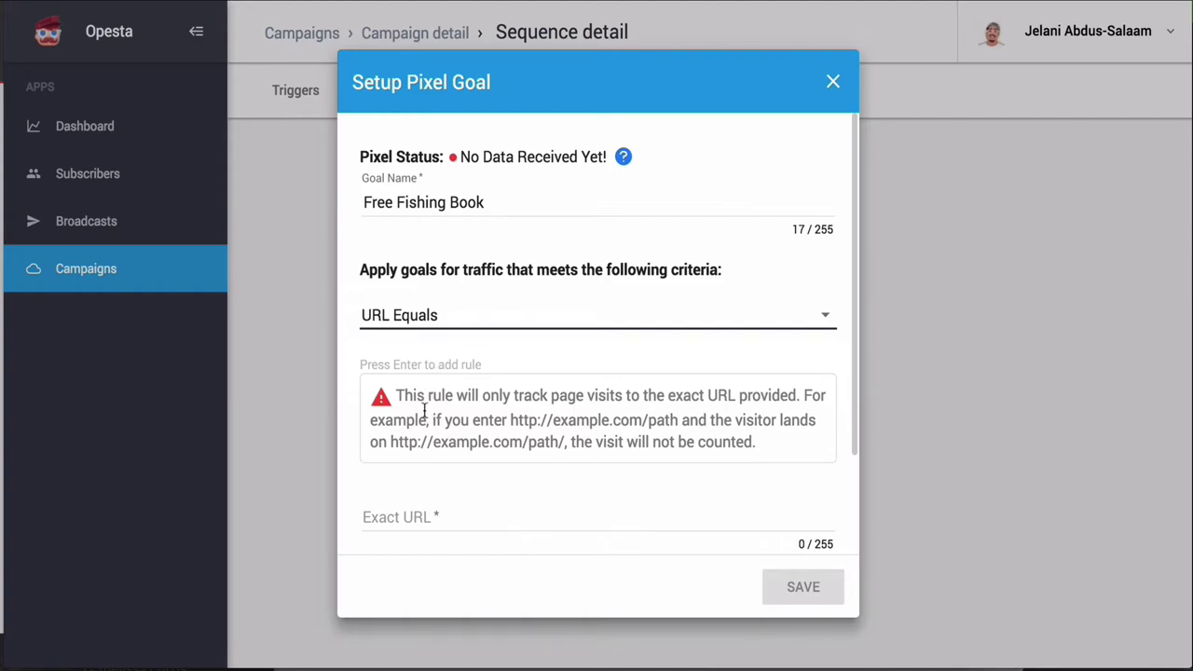
Step: Set the pixel goal's exact URL to fishing.com and save the goal
{"action": "left_click", "coordinate": [440, 353]}
{"action": "left_click", "coordinate": [428, 518]}
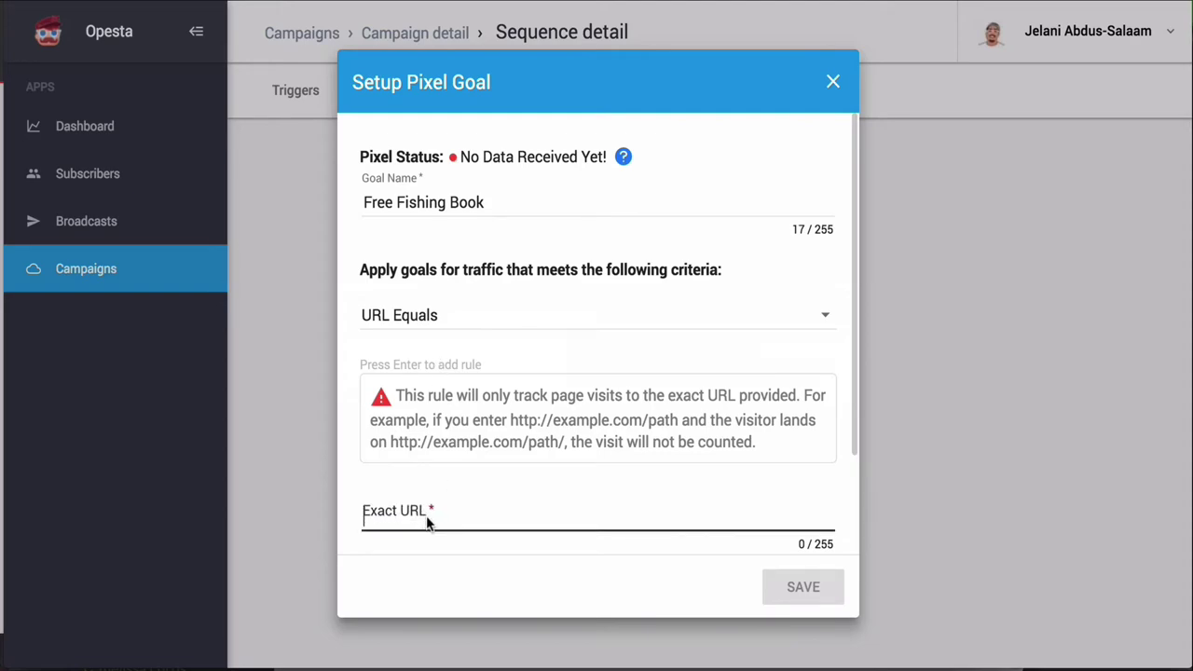
{"action": "left_click", "coordinate": [832, 83]}
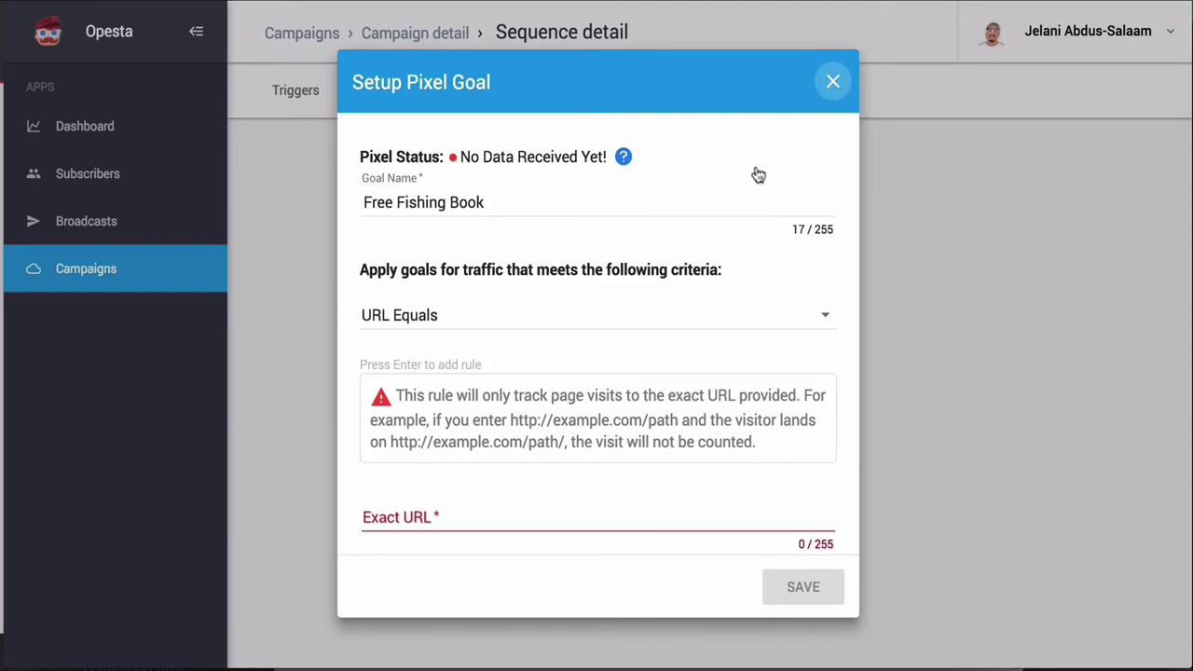
{"action": "left_click", "coordinate": [474, 515]}
{"action": "type", "text": "fishing.com"}
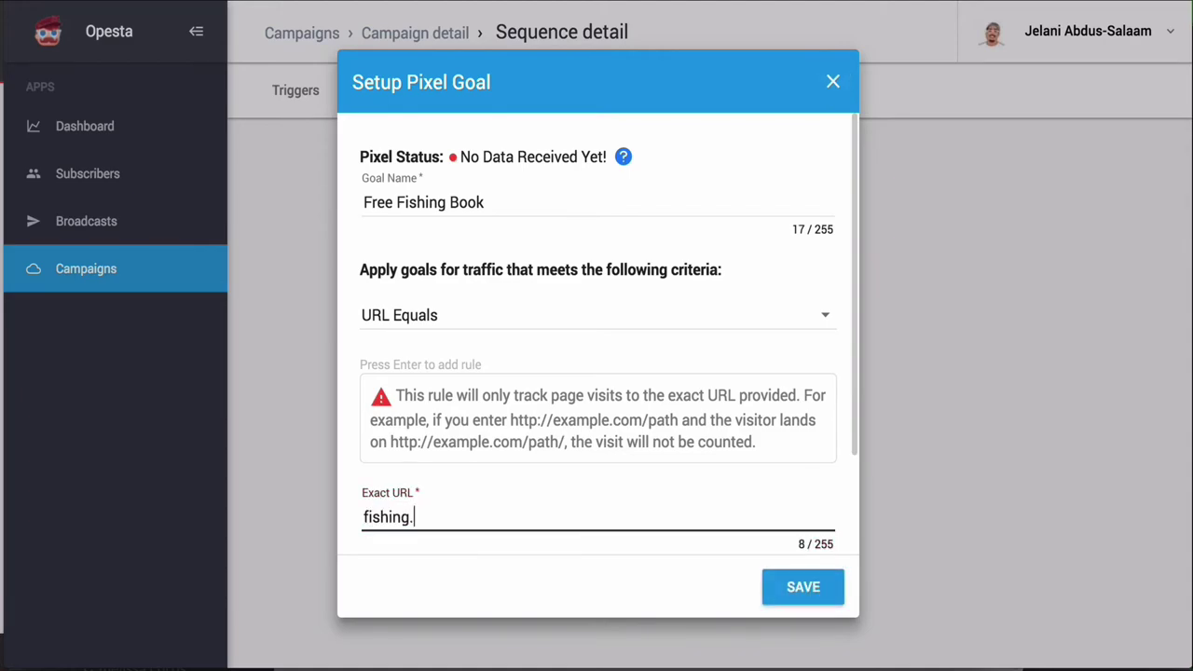
{"action": "left_click", "coordinate": [824, 591]}
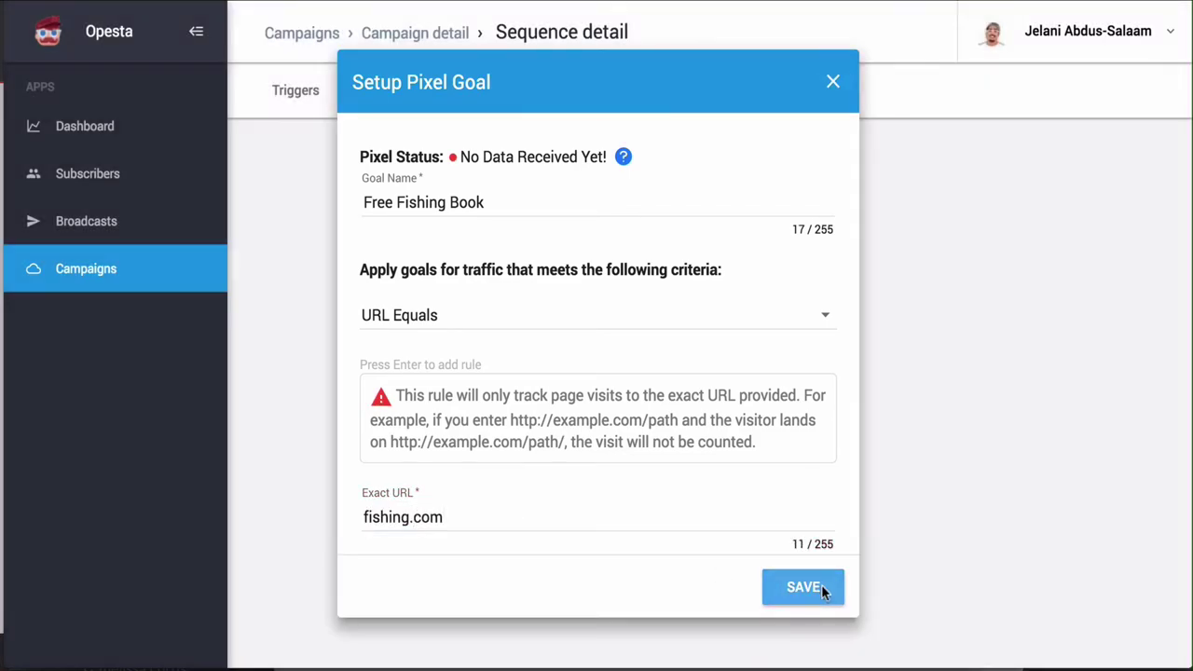